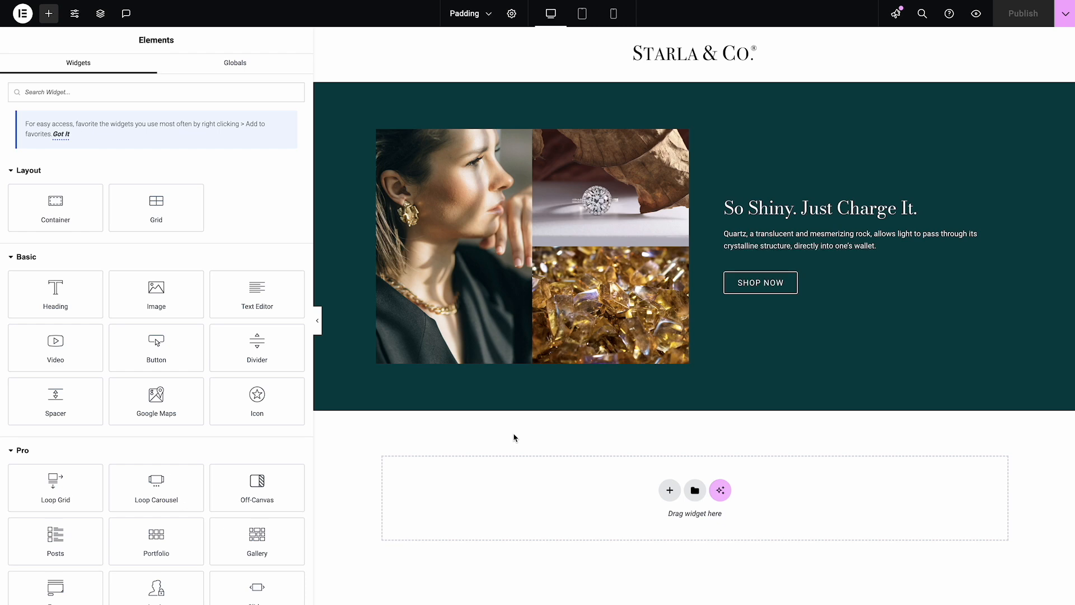
- Examine the padding variables set on the green hero container
{"action": "left_click", "coordinate": [693, 78]}
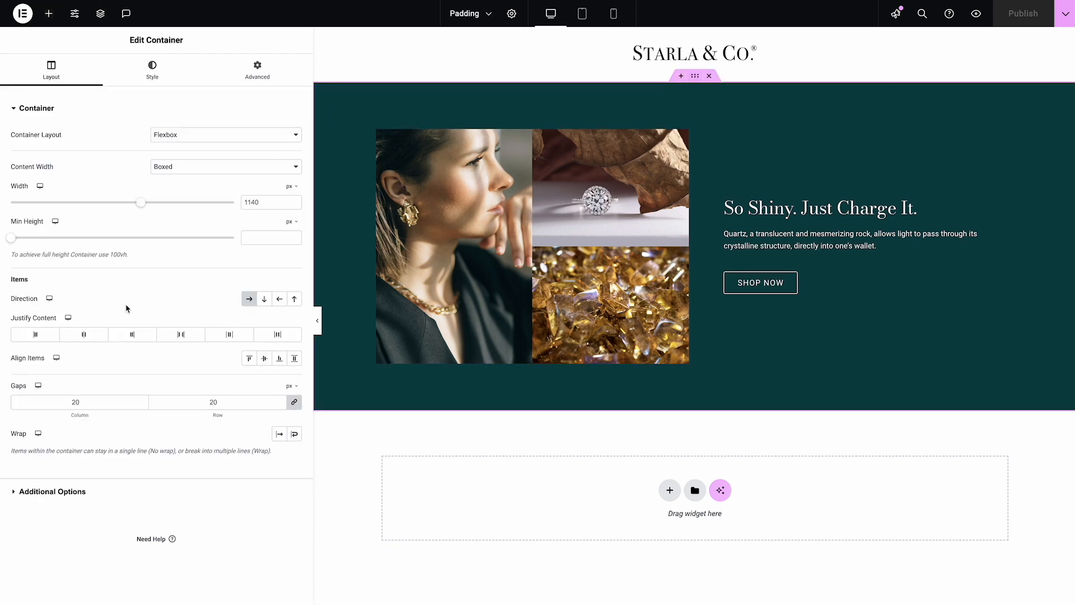
{"action": "left_click", "coordinate": [257, 67]}
{"action": "triple_click", "coordinate": [56, 189]}
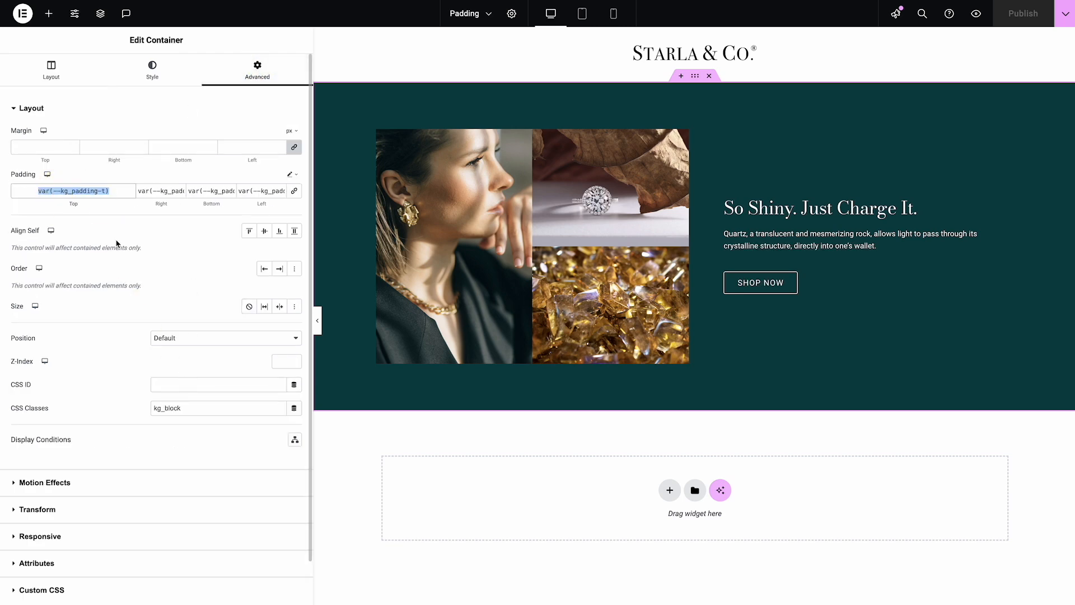
{"action": "left_click", "coordinate": [121, 192]}
- Examine the default desktop container padding and its available units in the site-wide layout settings
{"action": "left_click", "coordinate": [75, 14]}
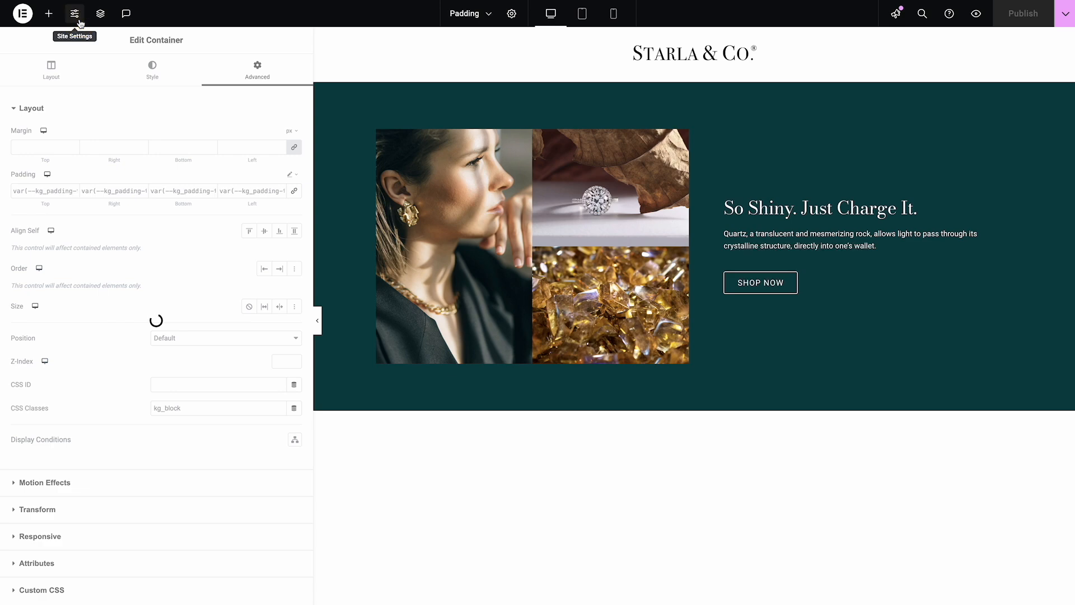
{"action": "left_click", "coordinate": [89, 382]}
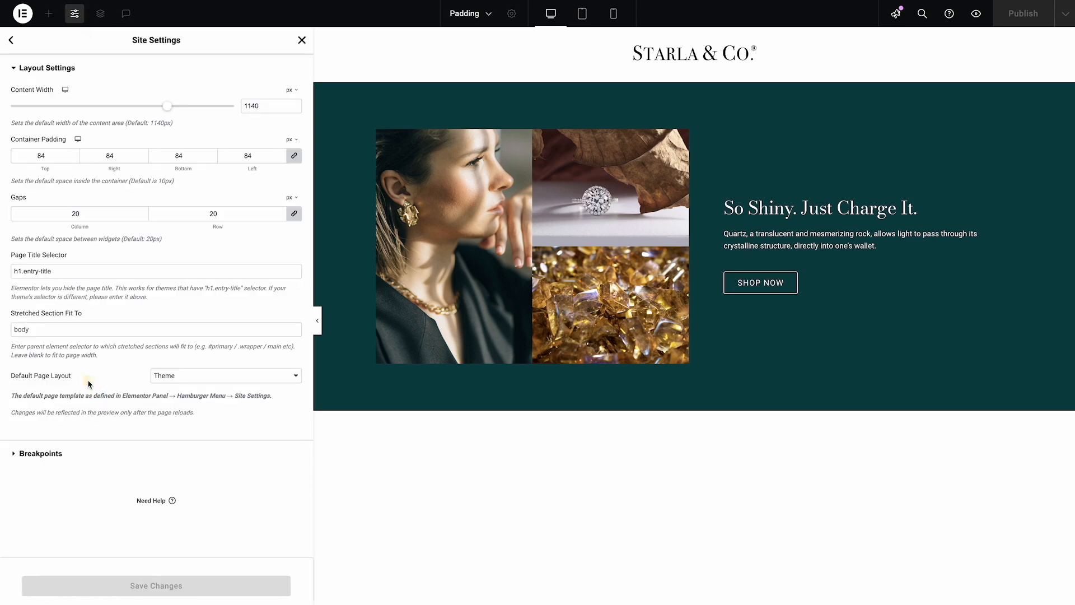
{"action": "left_click", "coordinate": [47, 156]}
{"action": "left_click", "coordinate": [295, 143]}
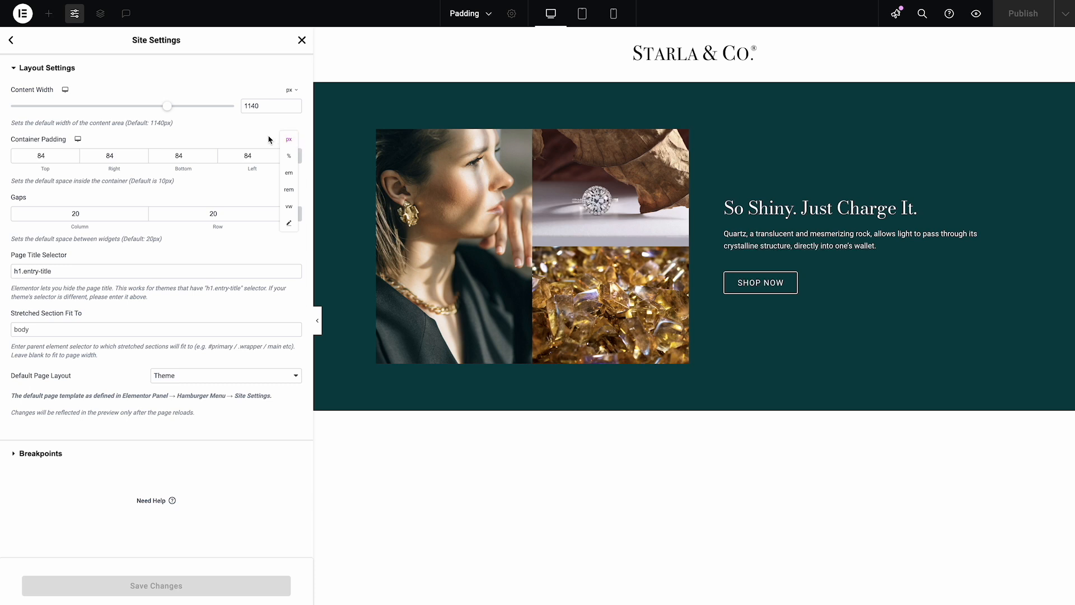
{"action": "left_click", "coordinate": [269, 139]}
- Check the site-wide container padding for tablet portrait and mobile portrait, slightly widen the mobile preview, and leave the site settings
{"action": "left_click", "coordinate": [78, 139]}
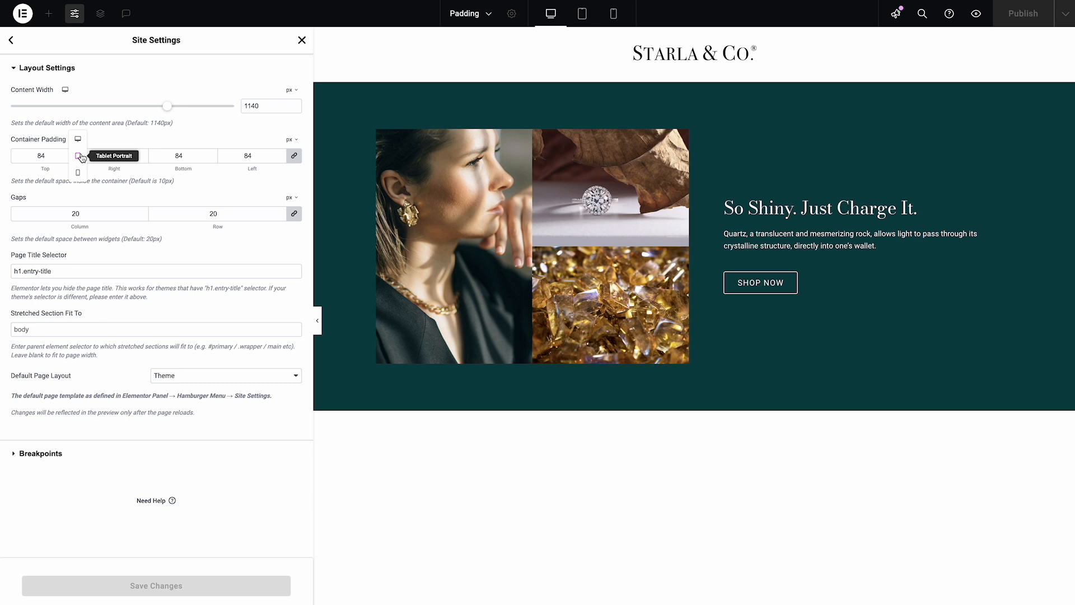
{"action": "left_click", "coordinate": [79, 157]}
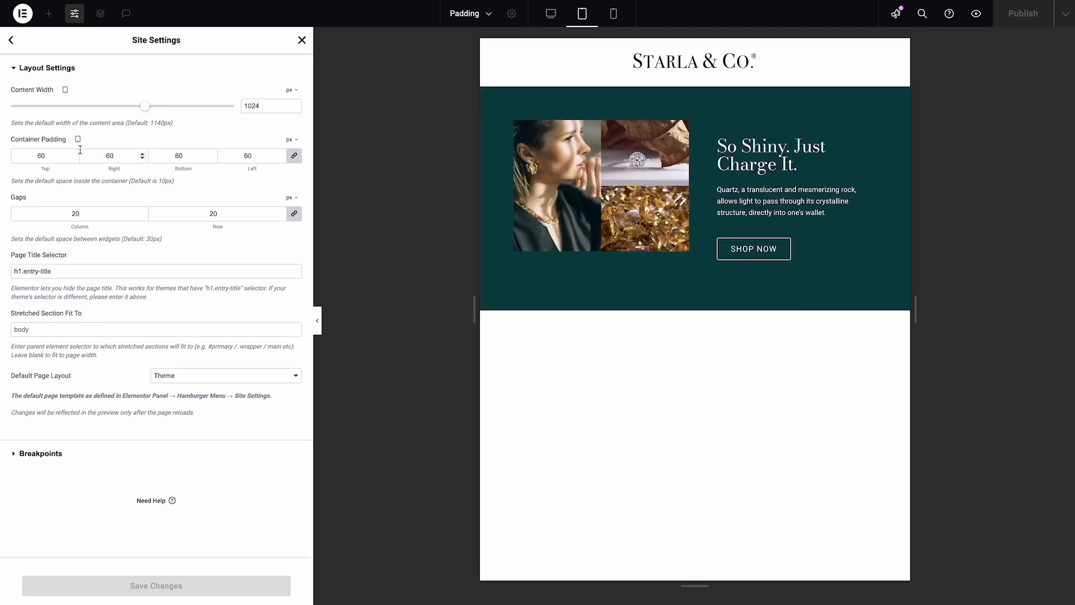
{"action": "left_click", "coordinate": [78, 138]}
{"action": "left_click", "coordinate": [79, 173]}
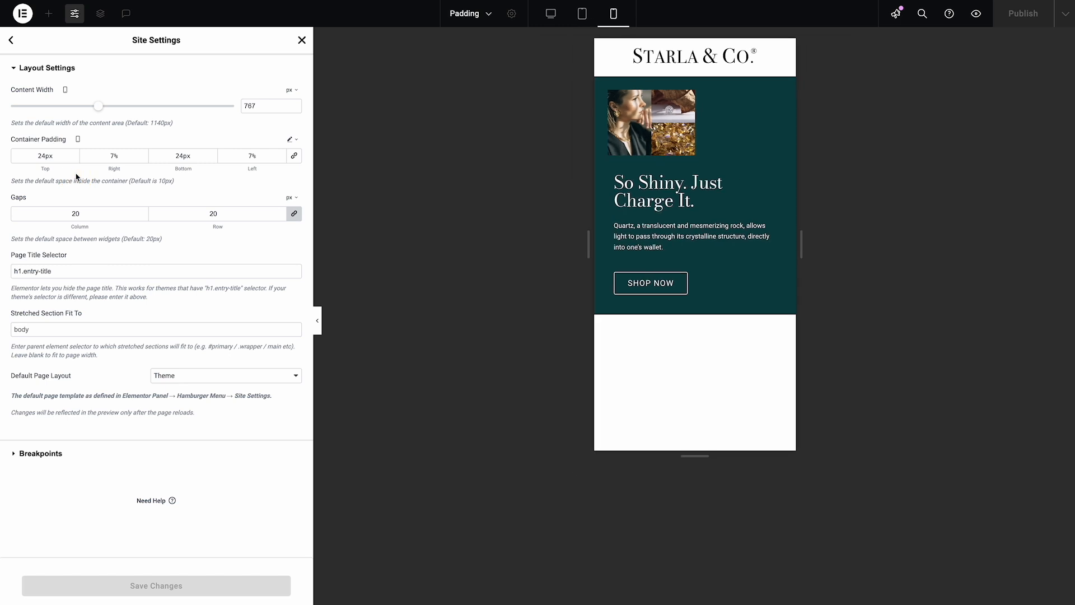
{"action": "mouse_move", "coordinate": [588, 244]}
{"action": "left_mouse_down"}
{"action": "mouse_move", "coordinate": [487, 247]}
{"action": "mouse_move", "coordinate": [576, 249]}
{"action": "left_mouse_up"}
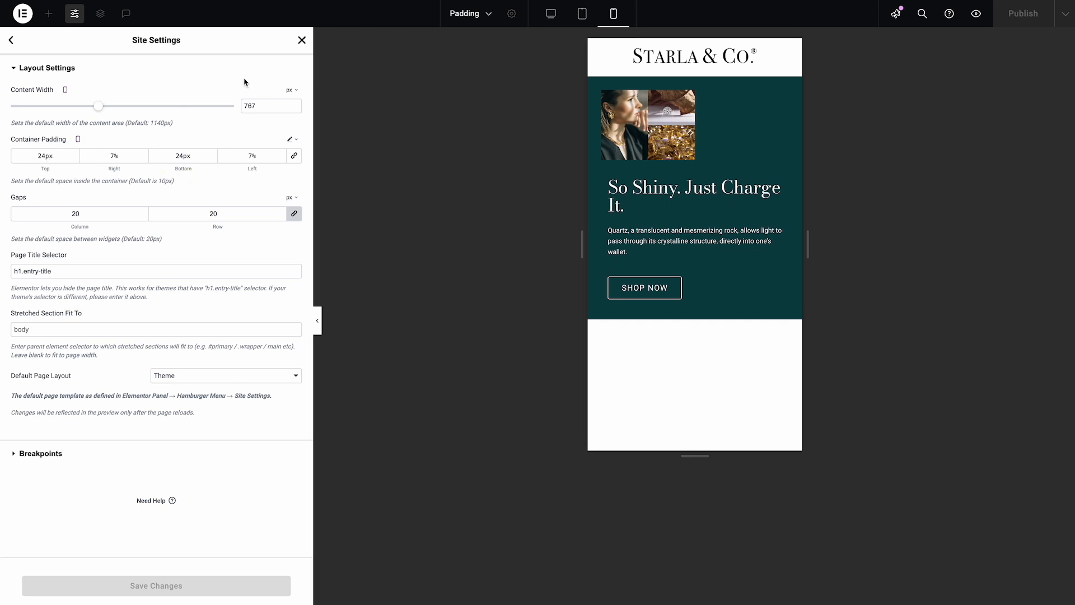
{"action": "left_click", "coordinate": [301, 41]}
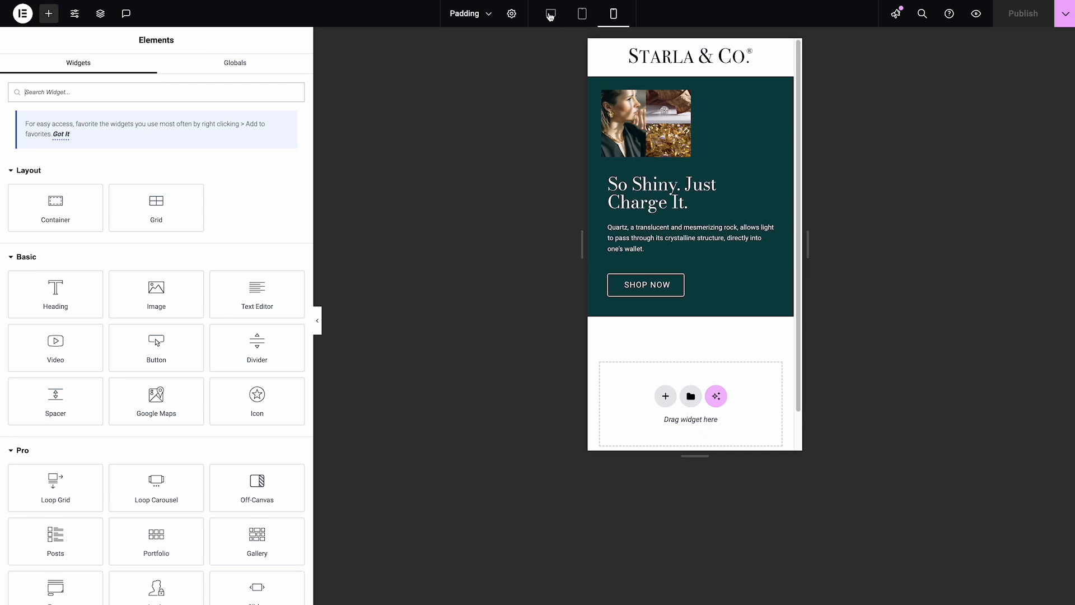
- Review the hero container's padding variables on desktop, tablet and mobile, and return to the desktop view
{"action": "left_click", "coordinate": [550, 14]}
{"action": "left_click", "coordinate": [694, 82]}
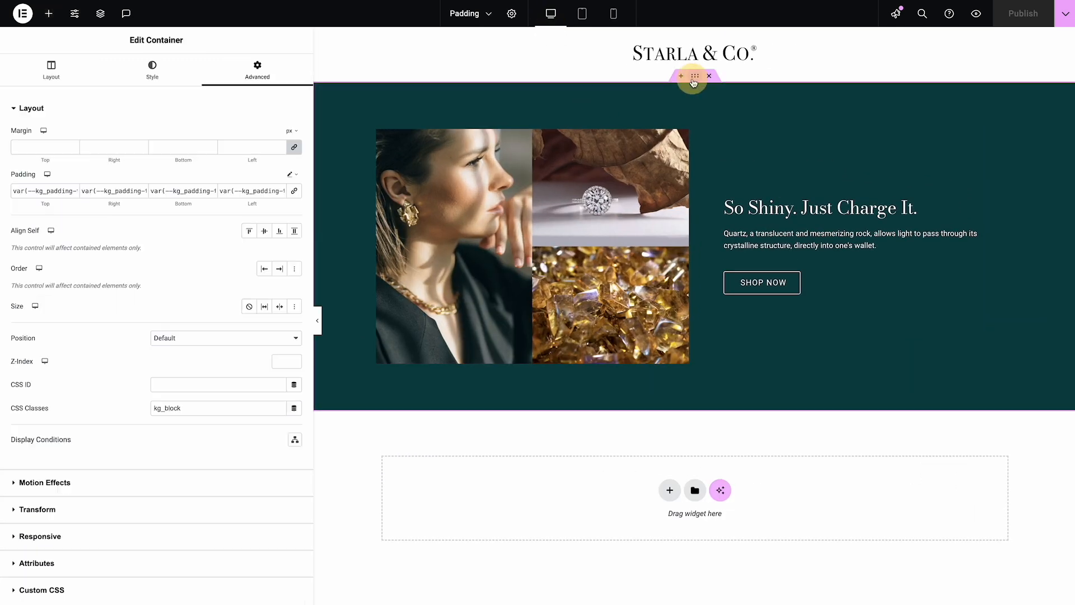
{"action": "left_click", "coordinate": [52, 191]}
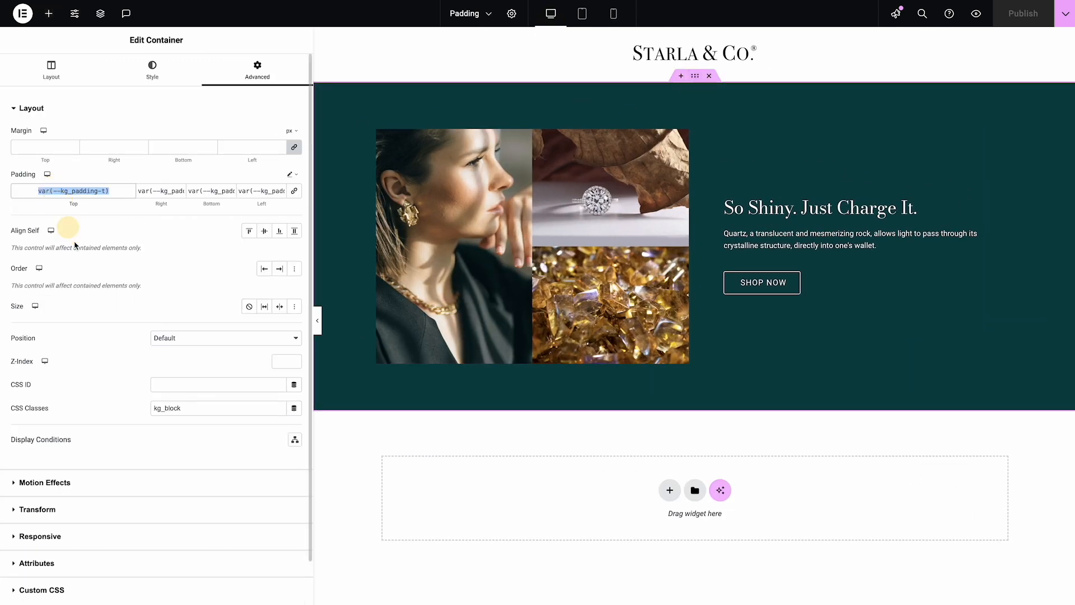
{"action": "left_click", "coordinate": [581, 14]}
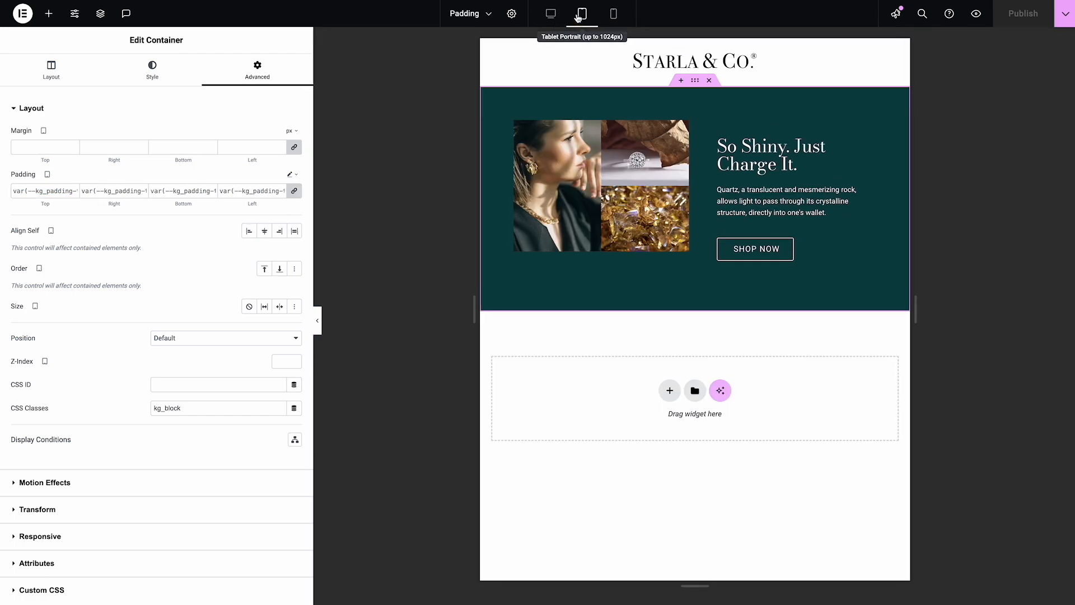
{"action": "left_click", "coordinate": [613, 16]}
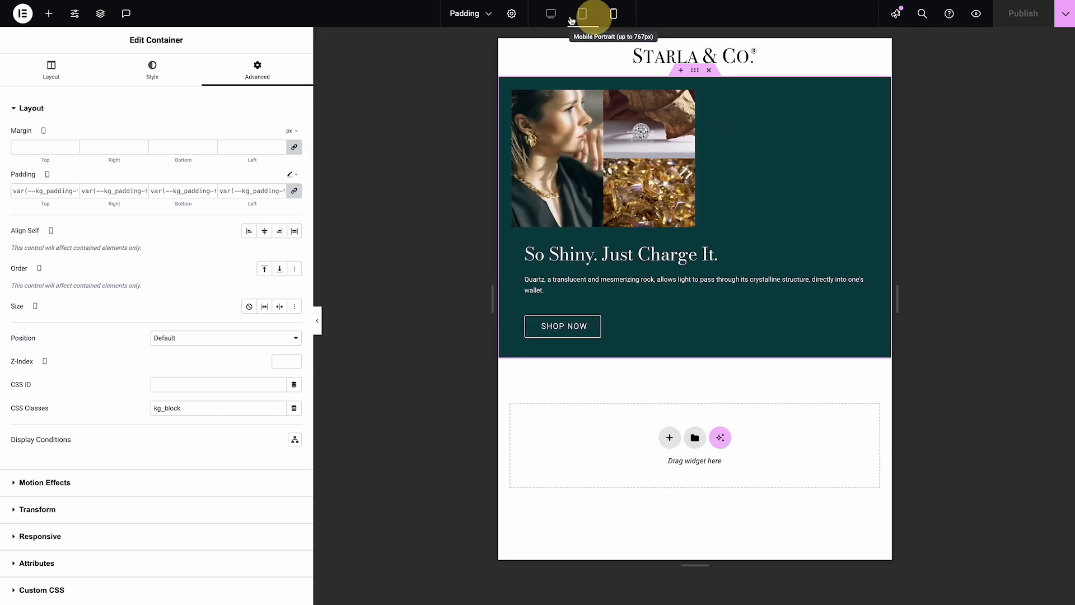
{"action": "left_click", "coordinate": [551, 14]}
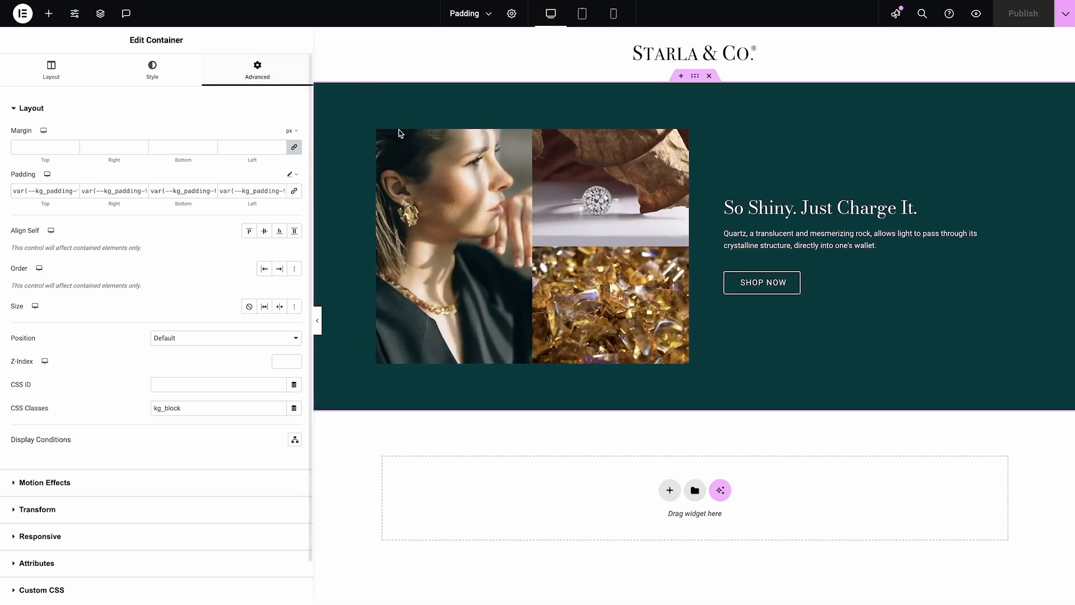
- Set the hero container's desktop top padding to var(--kg_padding-t-200p)
{"action": "double_click", "coordinate": [58, 190]}
{"action": "left_click", "coordinate": [108, 190]}
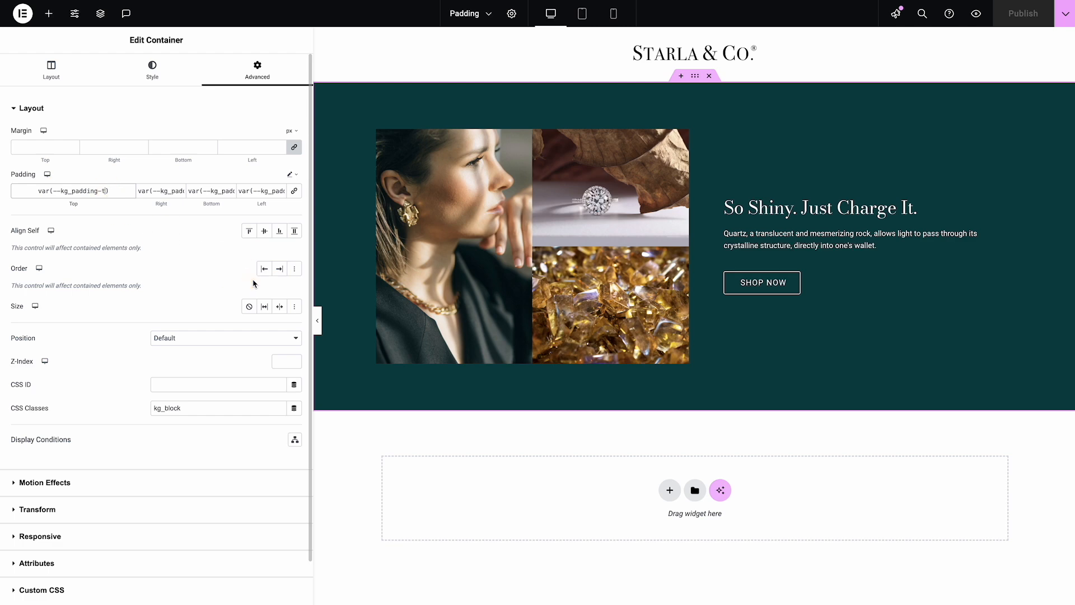
{"action": "type", "text": "-200"}
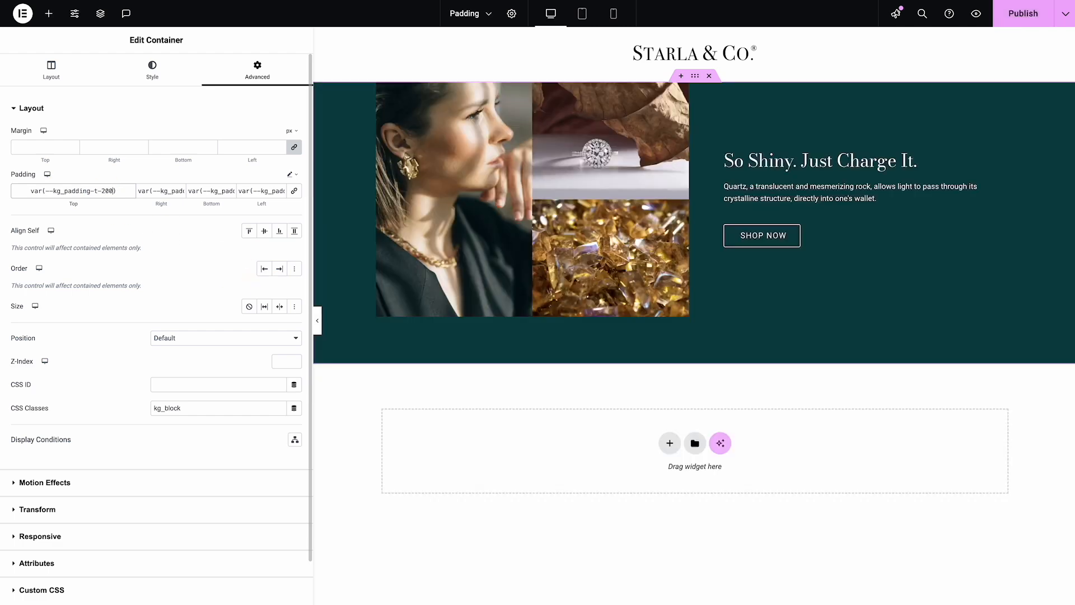
{"action": "type", "text": "p"}
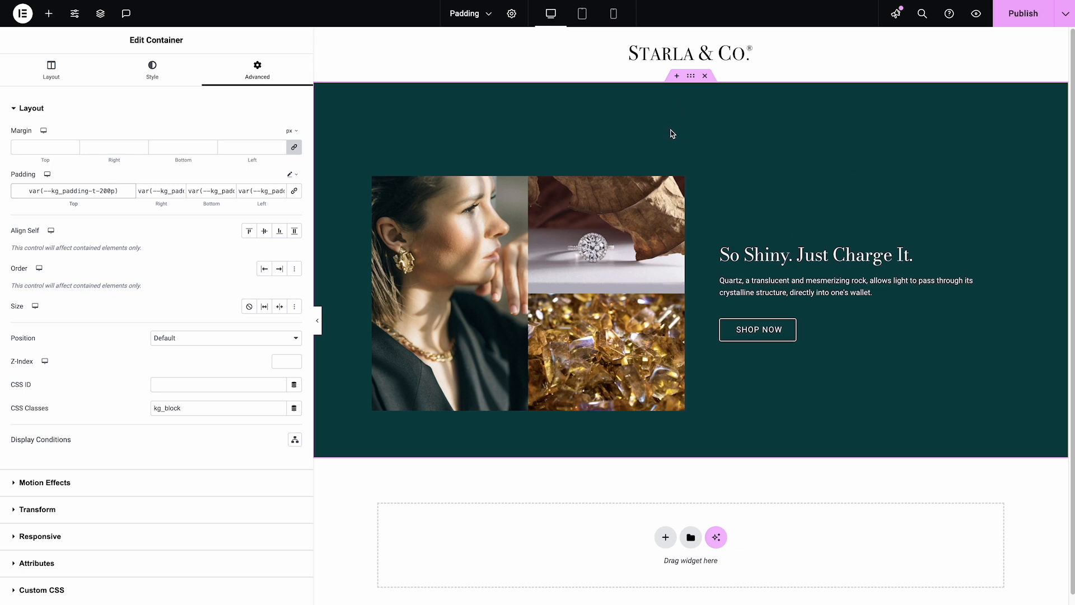
- Change the hero container's desktop top padding to var(--kg_padding-t-300p)
{"action": "left_click", "coordinate": [102, 187]}
{"action": "key", "text": "BackSpace"}
{"action": "type", "text": "3"}
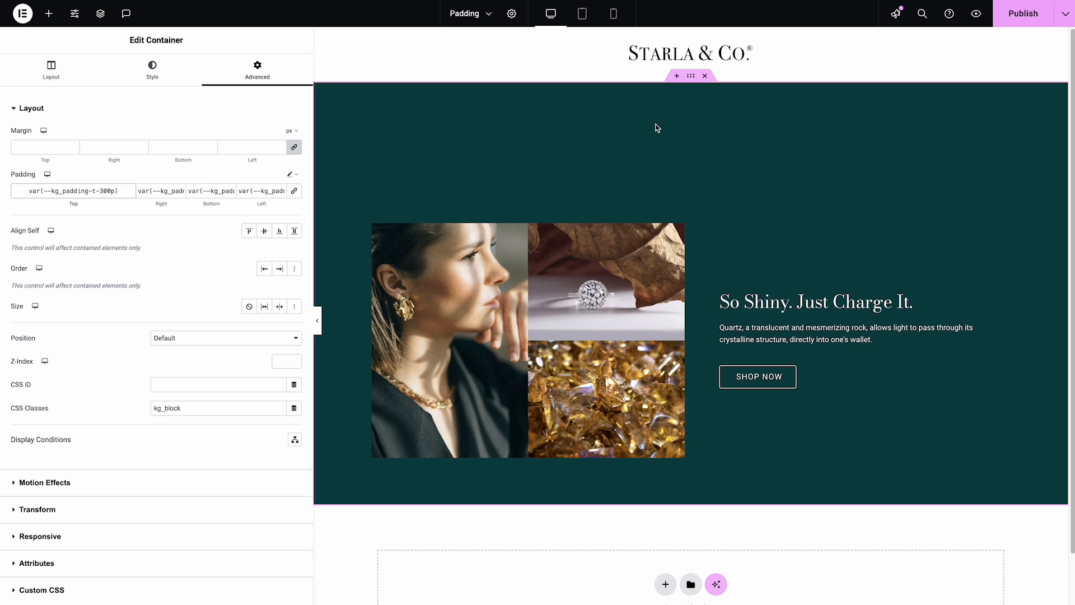
- Compare how the enlarged top padding scales on tablet and mobile, and recheck its value on desktop
{"action": "left_click", "coordinate": [582, 16]}
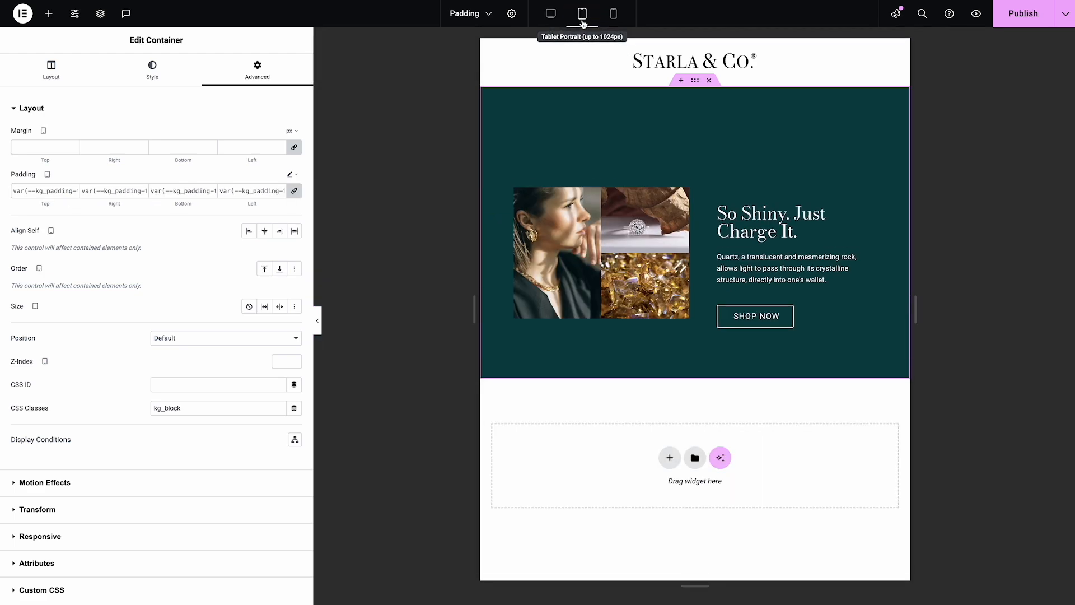
{"action": "left_click", "coordinate": [614, 14]}
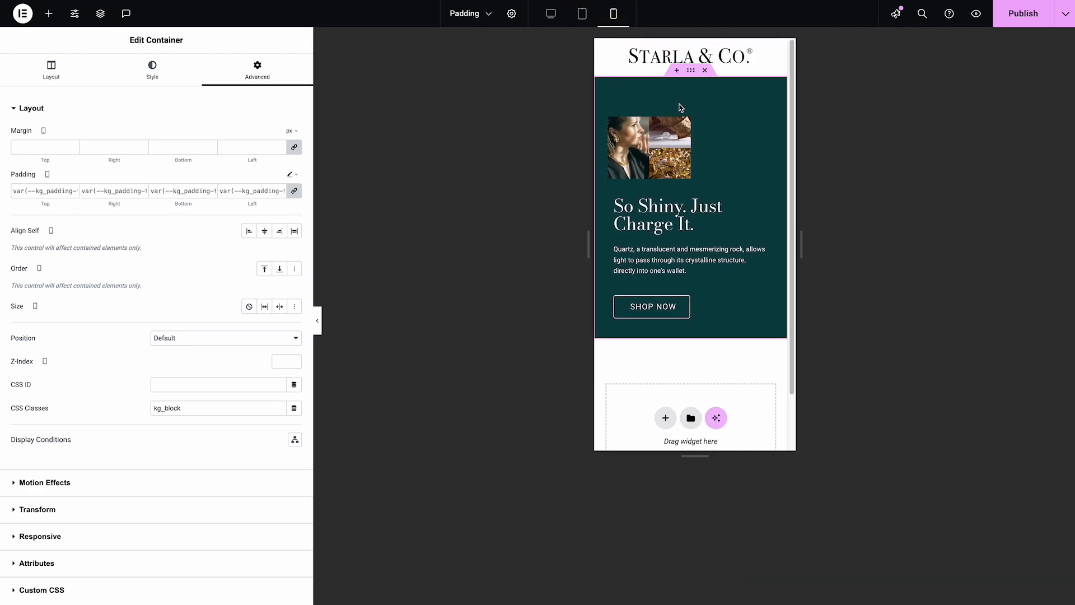
{"action": "left_click", "coordinate": [73, 193]}
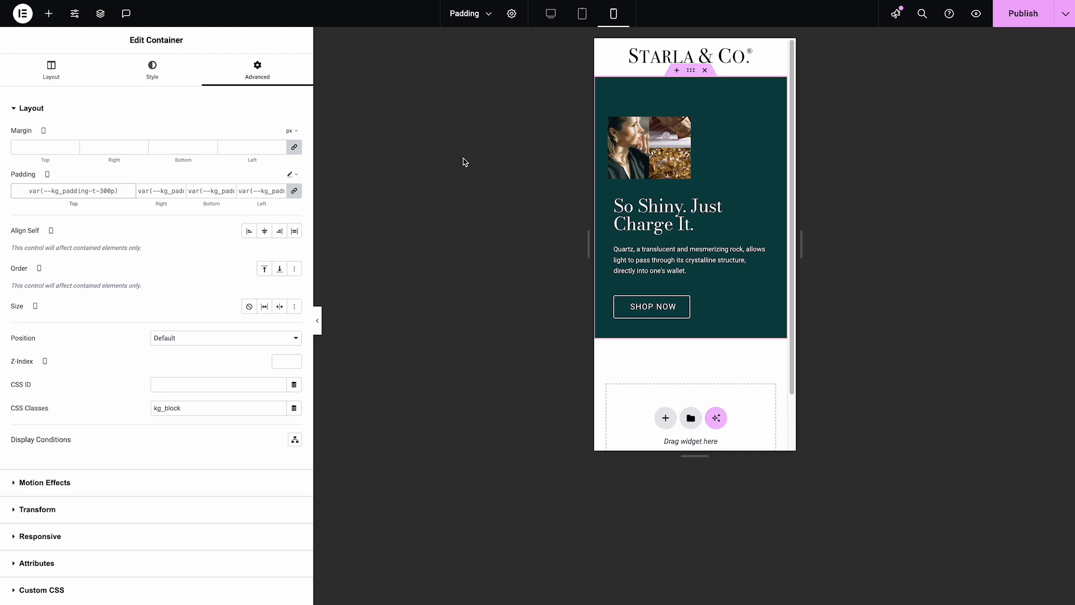
{"action": "left_click", "coordinate": [550, 14]}
{"action": "left_click", "coordinate": [70, 190]}
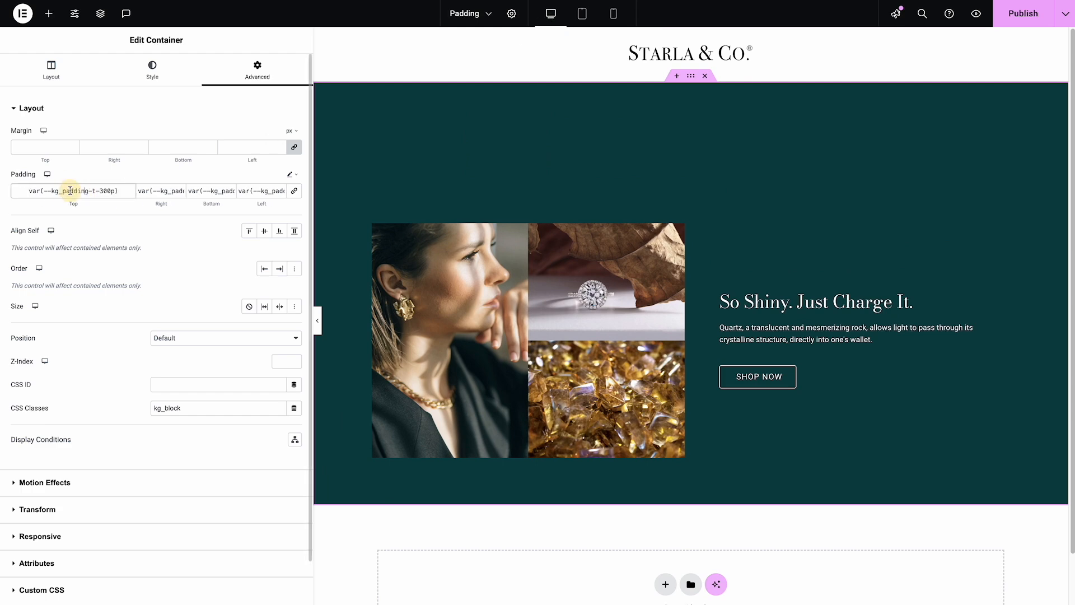
- For tablet portrait, unlink the hero container's padding values and set the top padding to var(--kg_padding-t)
{"action": "left_click", "coordinate": [582, 15]}
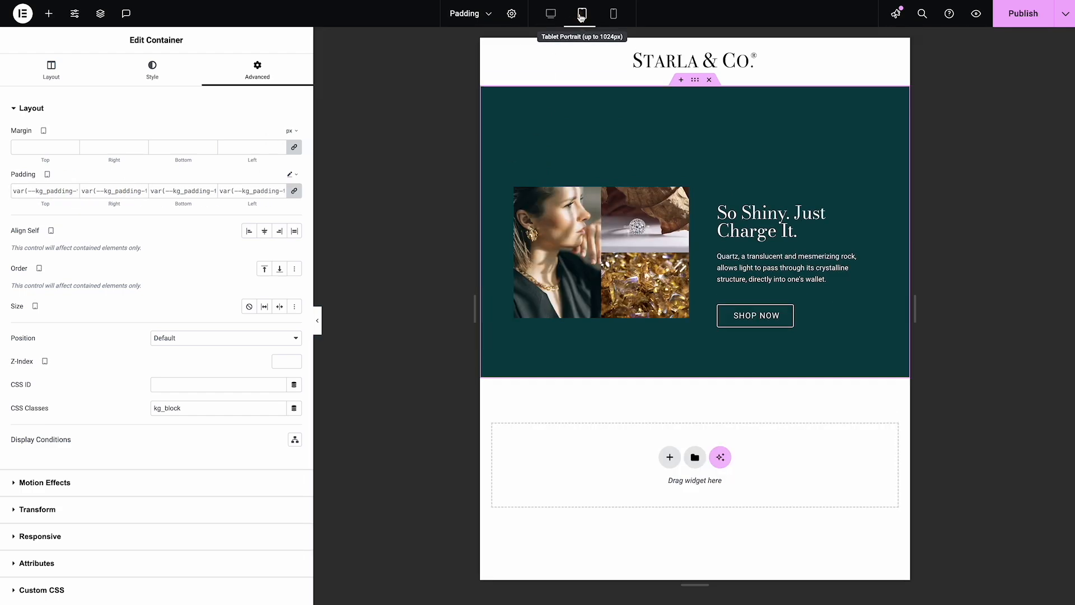
{"action": "left_click", "coordinate": [293, 192]}
{"action": "double_click", "coordinate": [34, 190]}
{"action": "type", "text": "var(--"}
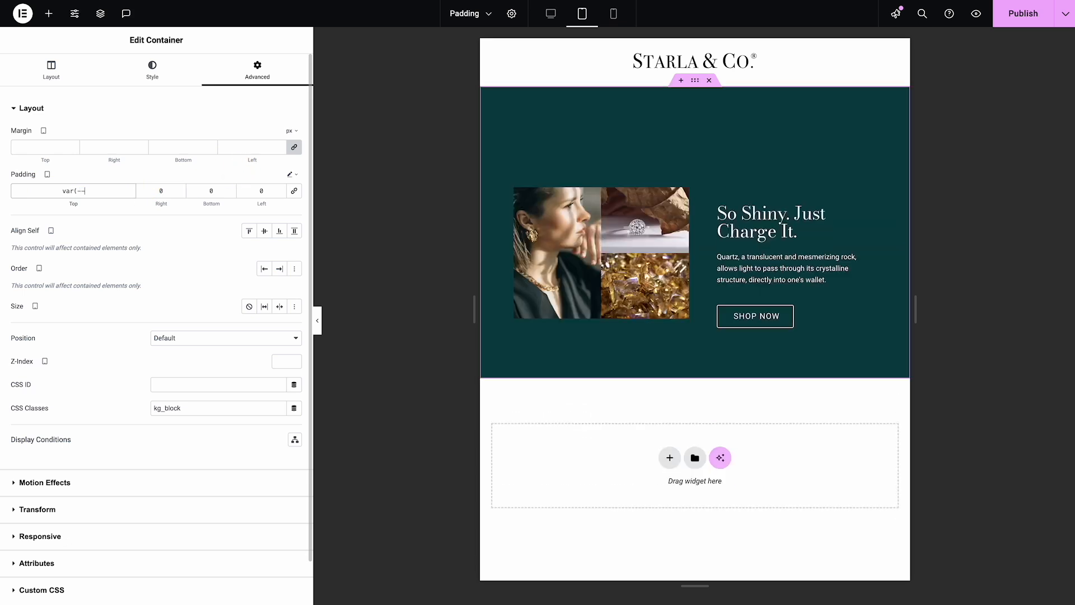
{"action": "type", "text": "kg_padd"}
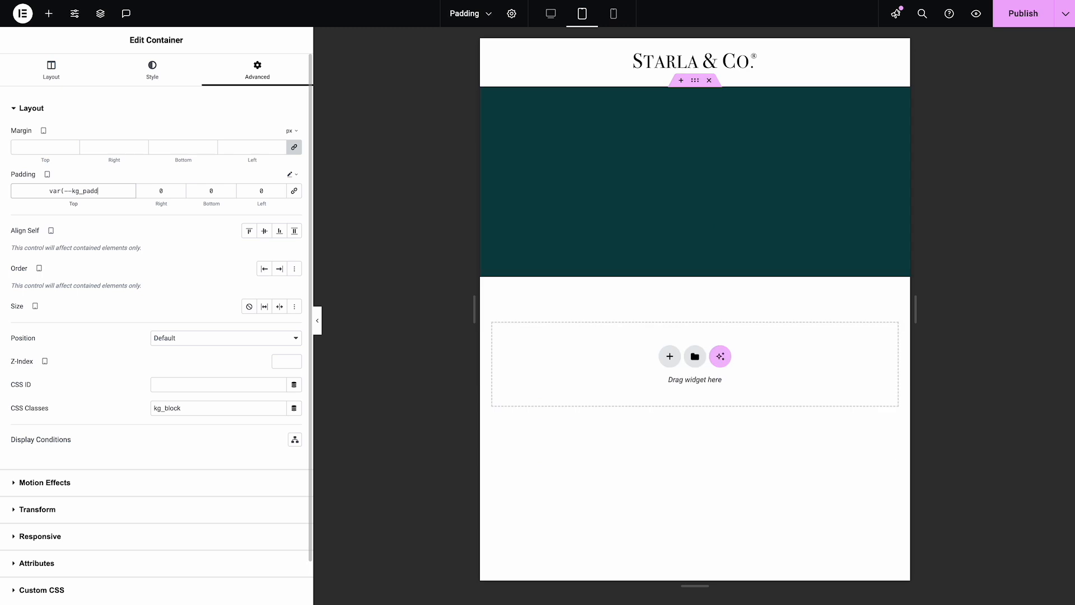
{"action": "type", "text": "ing-t"}
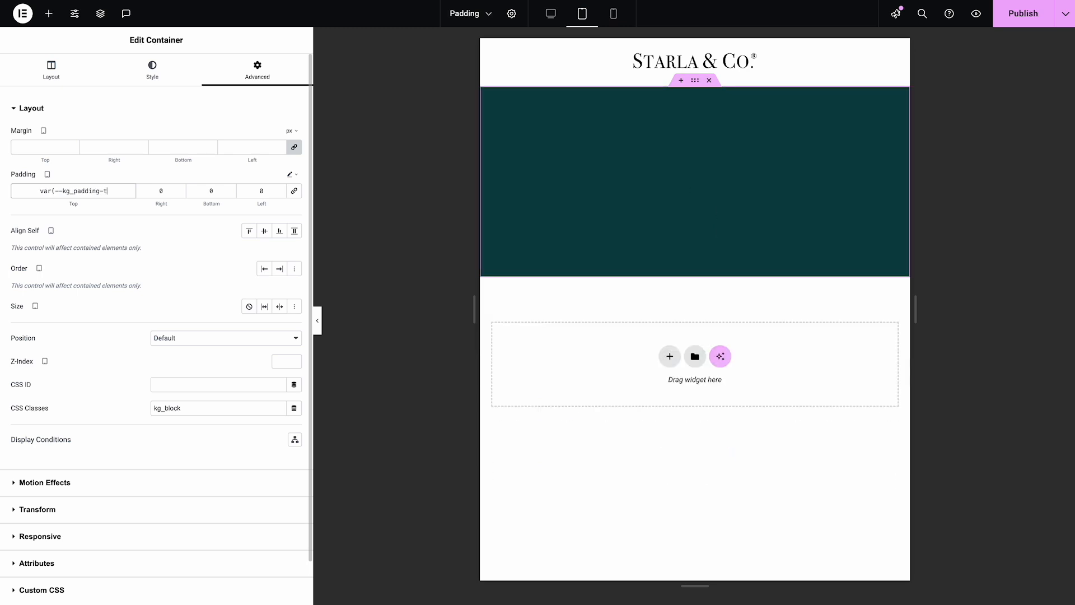
{"action": "type", "text": ")"}
- Reuse the top padding variable for the tablet right padding, changing it to var(--kg_padding-r)
{"action": "key", "text": "ctrl+a"}
{"action": "key", "text": "ctrl+c"}
{"action": "left_click", "coordinate": [157, 189]}
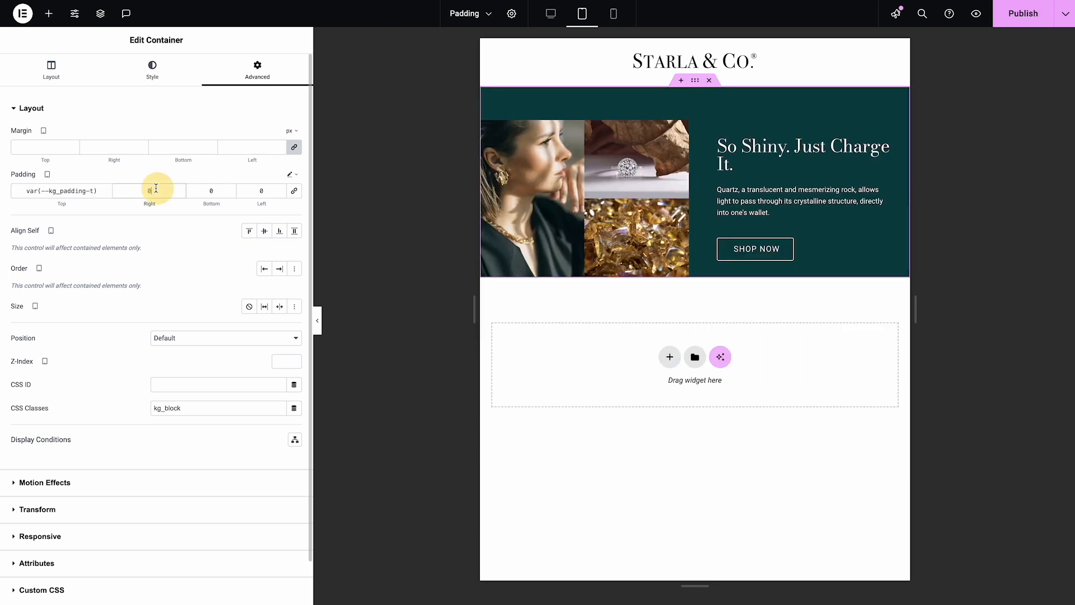
{"action": "key", "text": "ctrl+v"}
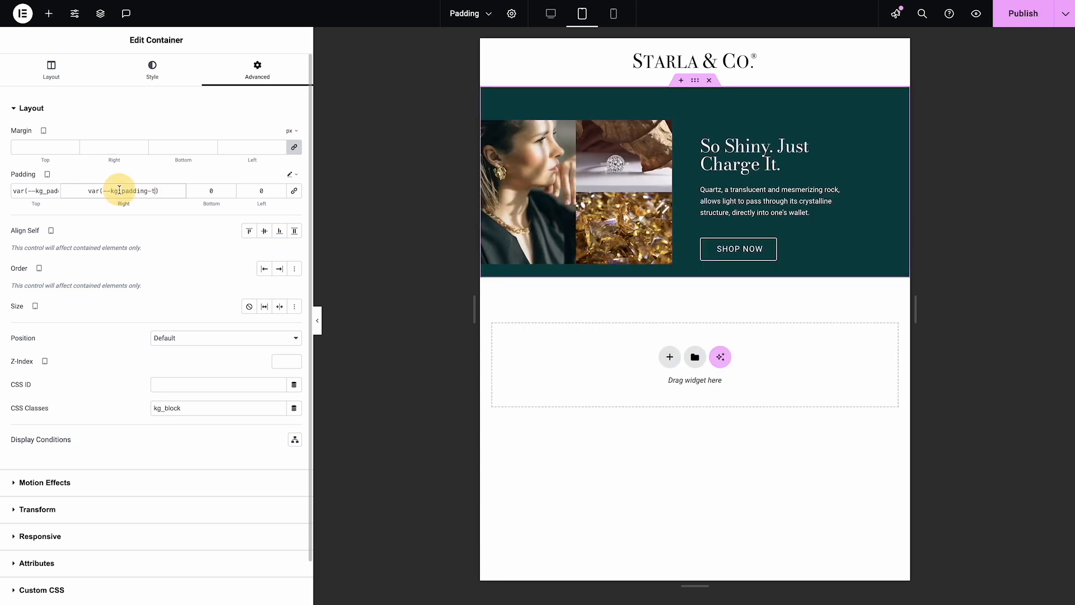
{"action": "key", "text": "BackSpace"}
{"action": "type", "text": "r"}
- Set the hero container's tablet bottom padding to var(--kg_padding-b-300p)
{"action": "left_click", "coordinate": [207, 191]}
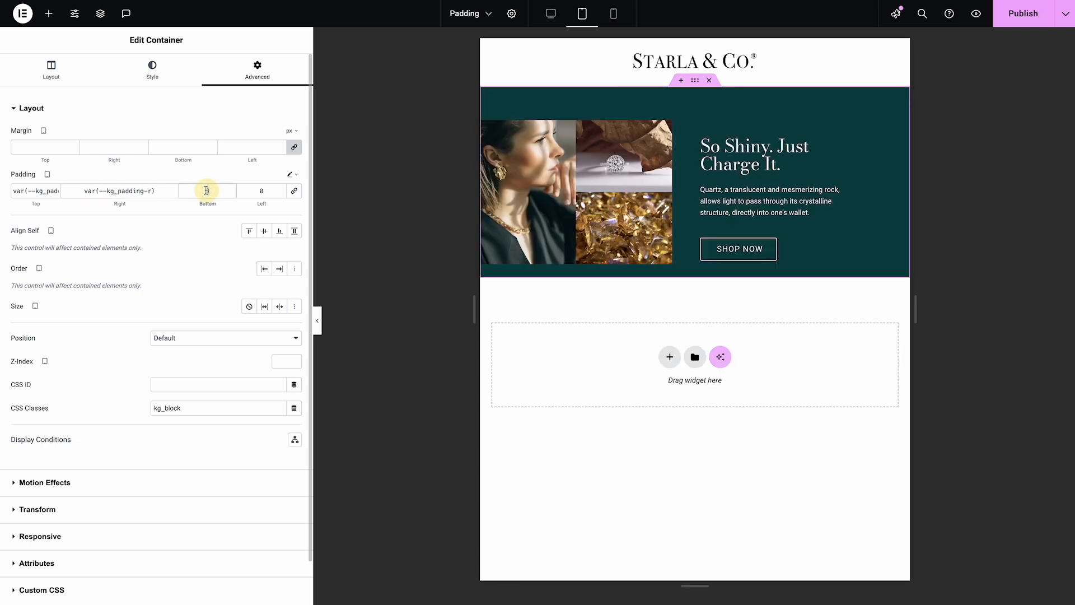
{"action": "type", "text": "var(--kg_padding-r)"}
{"action": "key", "text": "BackSpace"}
{"action": "type", "text": "b"}
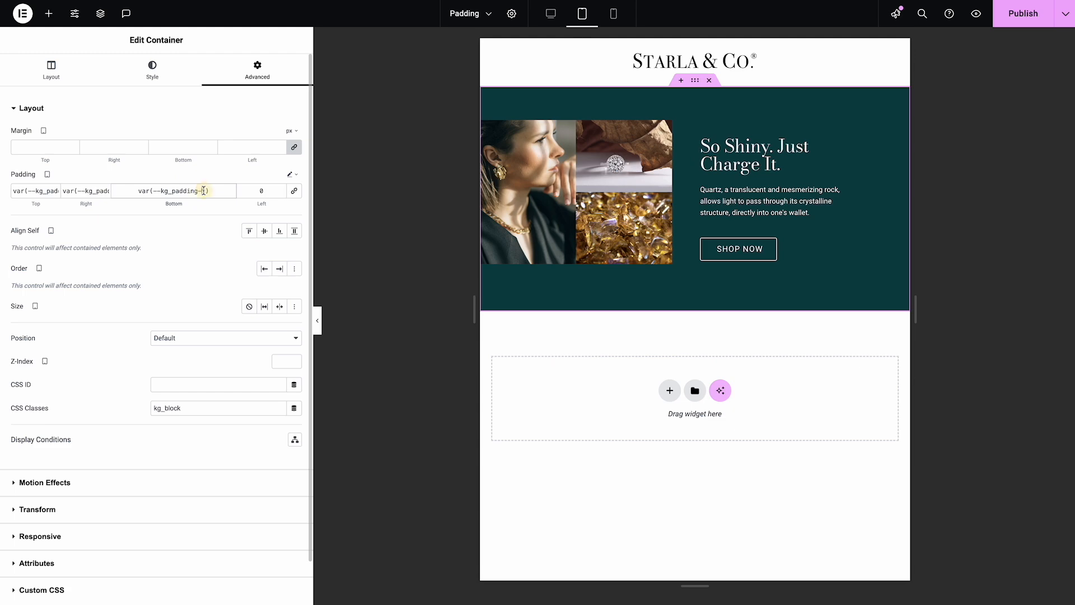
{"action": "left_click", "coordinate": [206, 191]}
{"action": "key", "text": "BackSpace"}
{"action": "type", "text": "b"}
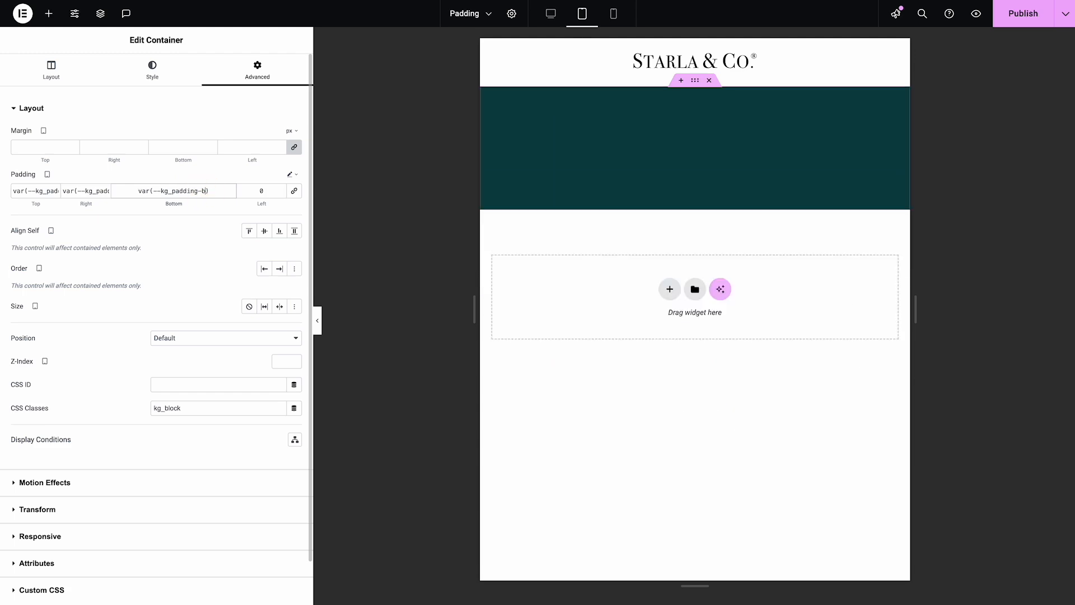
{"action": "type", "text": "-300p"}
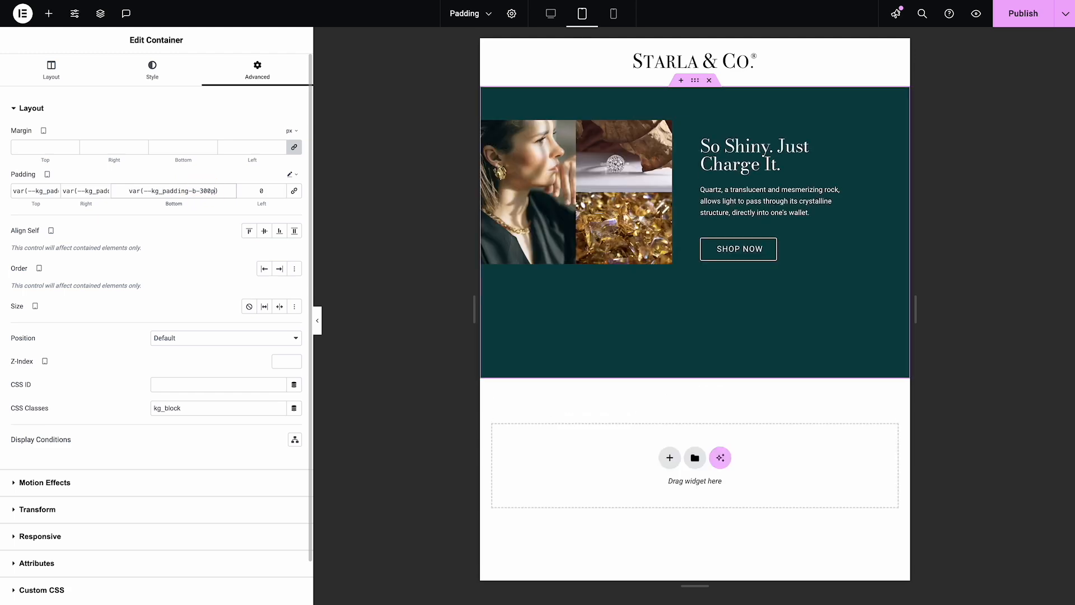
- Set the hero container's tablet left padding to var(--kg_padding-l)
{"action": "left_click", "coordinate": [247, 191]}
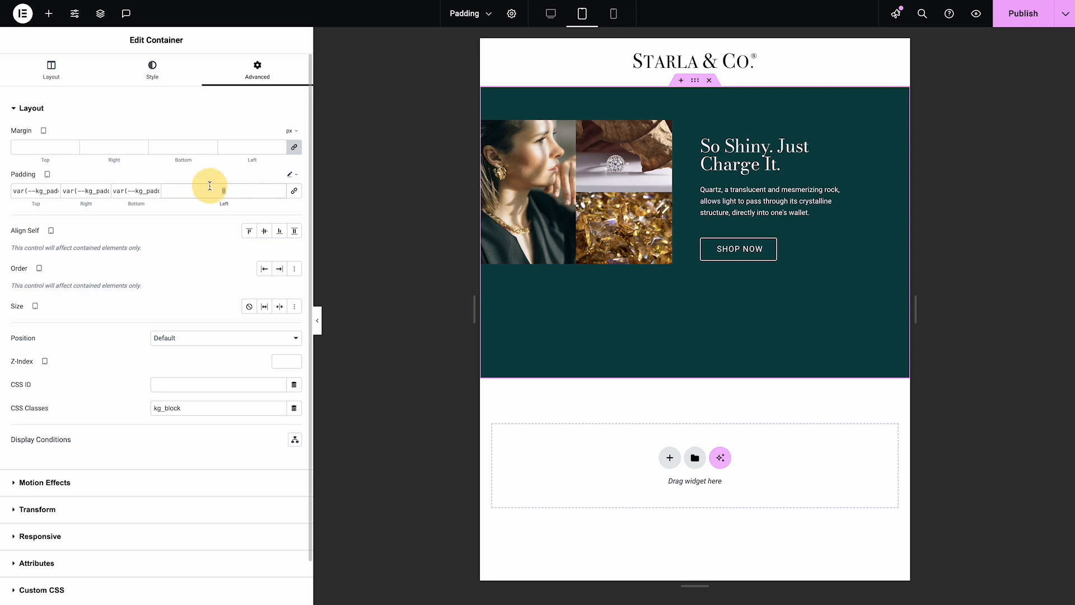
{"action": "key", "text": "ctrl+v"}
{"action": "double_click", "coordinate": [255, 191]}
{"action": "type", "text": "l"}
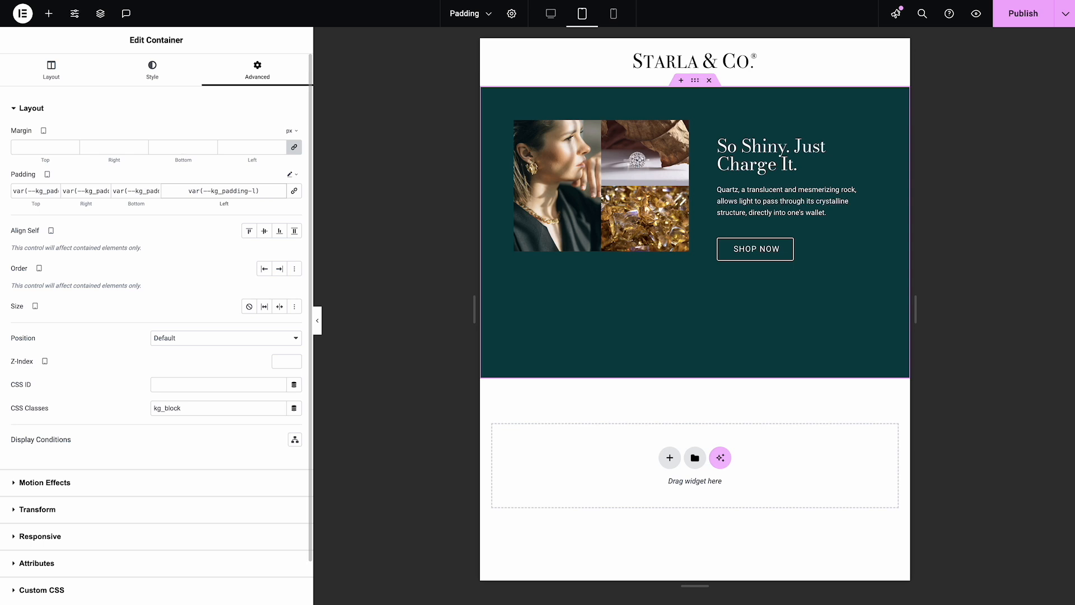
- For tablet portrait, relink the hero container's padding values and set all sides to var(--kg_padding-t)
{"action": "left_click", "coordinate": [550, 13]}
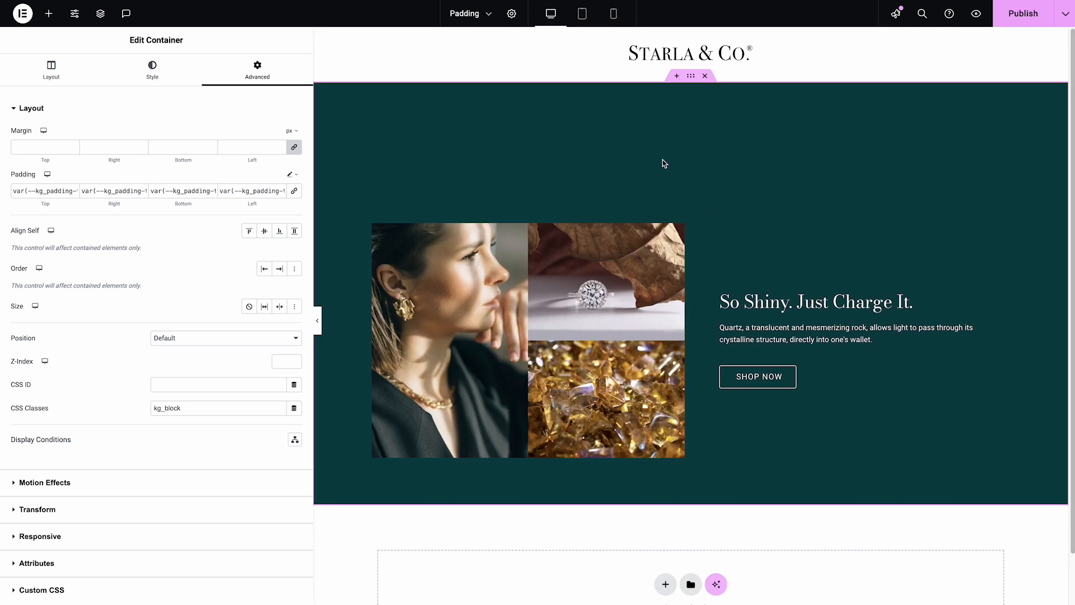
{"action": "scroll", "coordinate": [683, 577], "scroll_direction": "down", "scroll_amount": 1}
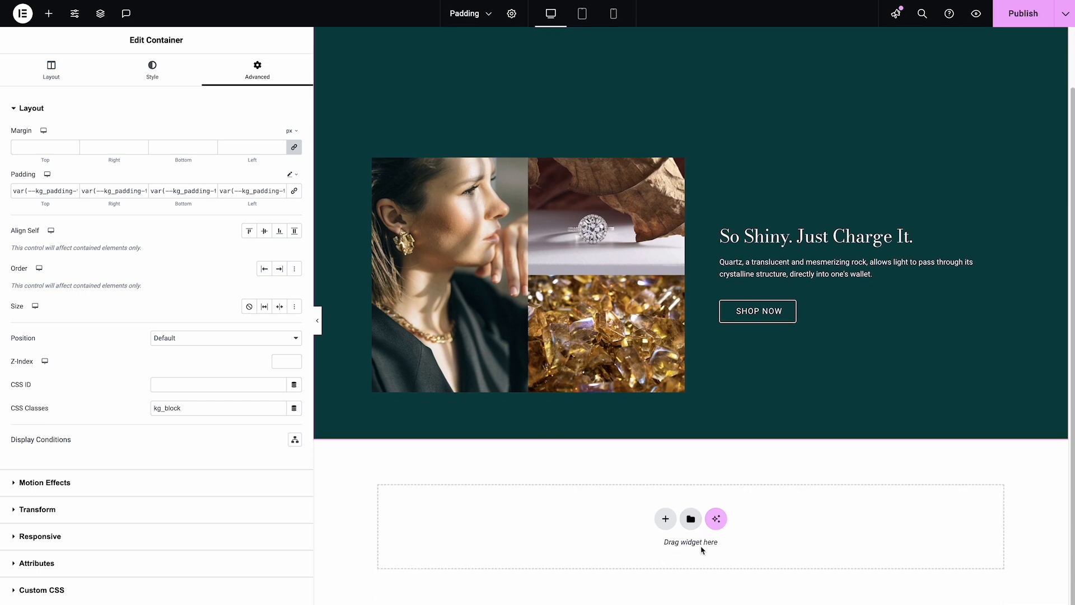
{"action": "left_click", "coordinate": [581, 15]}
{"action": "left_click_drag", "start_coordinate": [90, 191], "coordinate": [162, 195]}
{"action": "triple_click", "coordinate": [207, 192]}
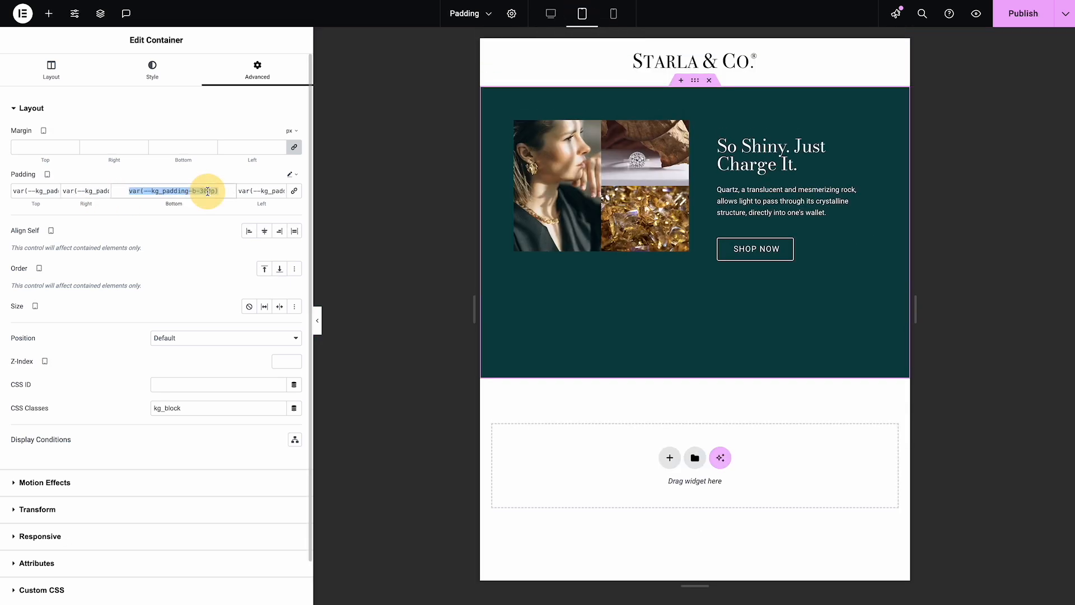
{"action": "left_click", "coordinate": [294, 191]}
{"action": "triple_click", "coordinate": [267, 190]}
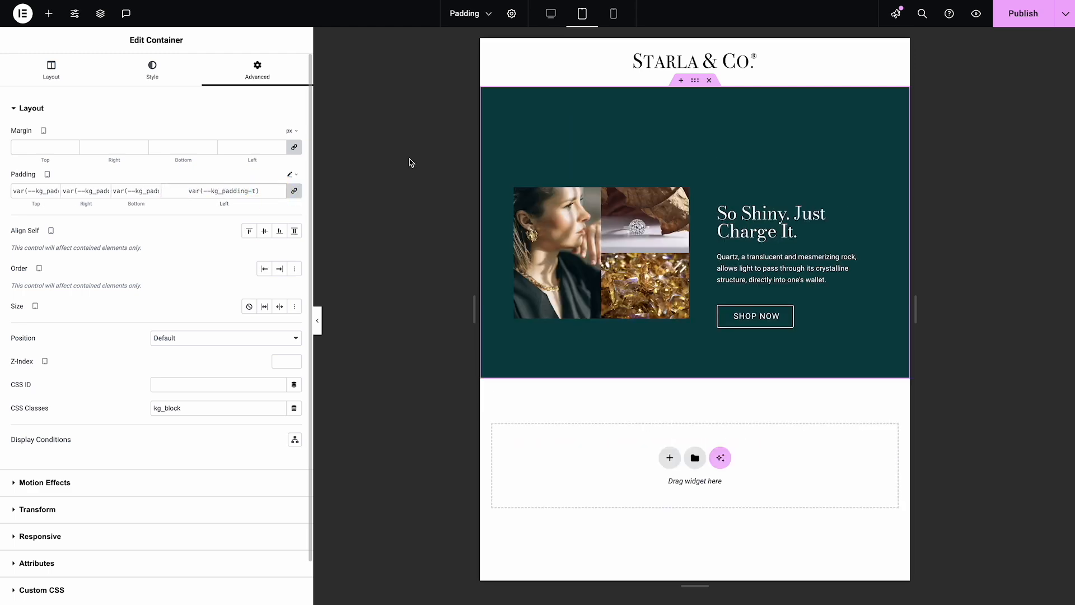
- In desktop view, shorten the hero container's top padding variable to var(--kg_padding-t)
{"action": "left_click", "coordinate": [551, 18]}
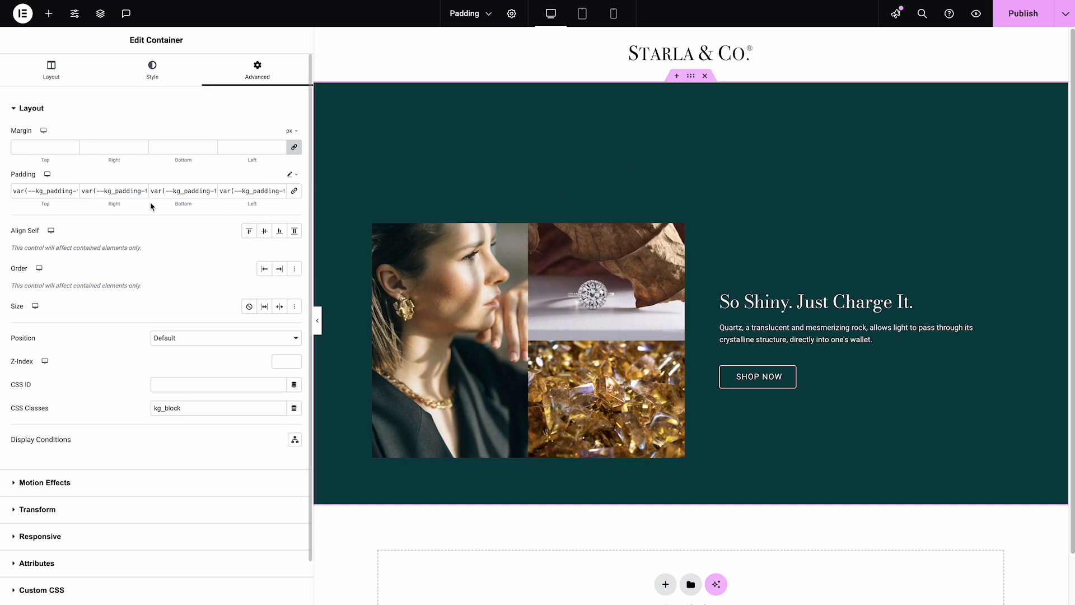
{"action": "left_click", "coordinate": [61, 192]}
{"action": "key", "text": "BackSpace"}
{"action": "key", "text": "BackSpace"}
{"action": "key", "text": "BackSpace"}
{"action": "key", "text": "BackSpace"}
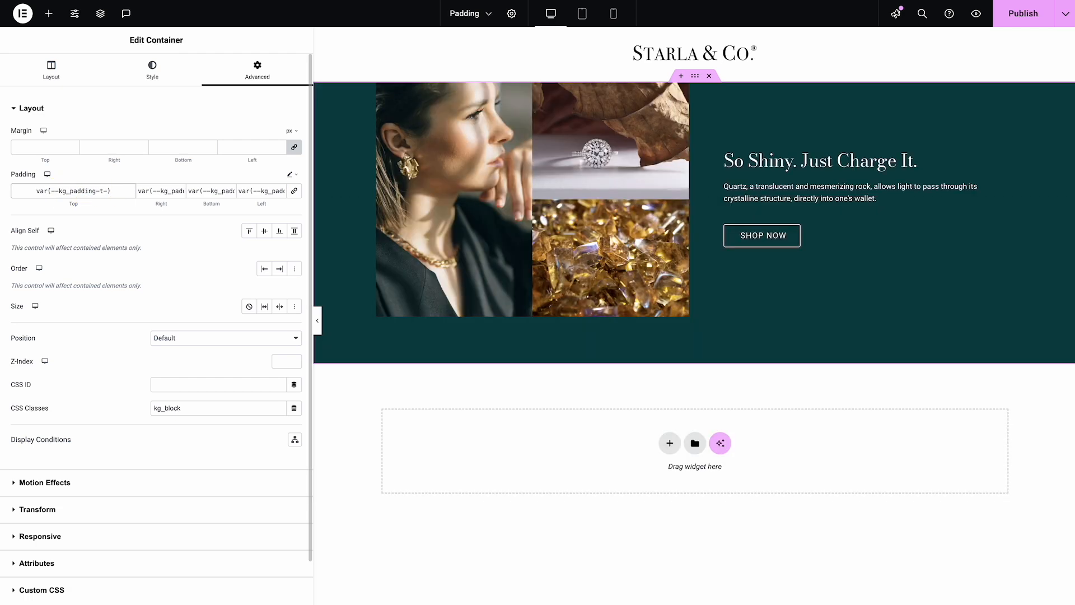
{"action": "key", "text": "BackSpace"}
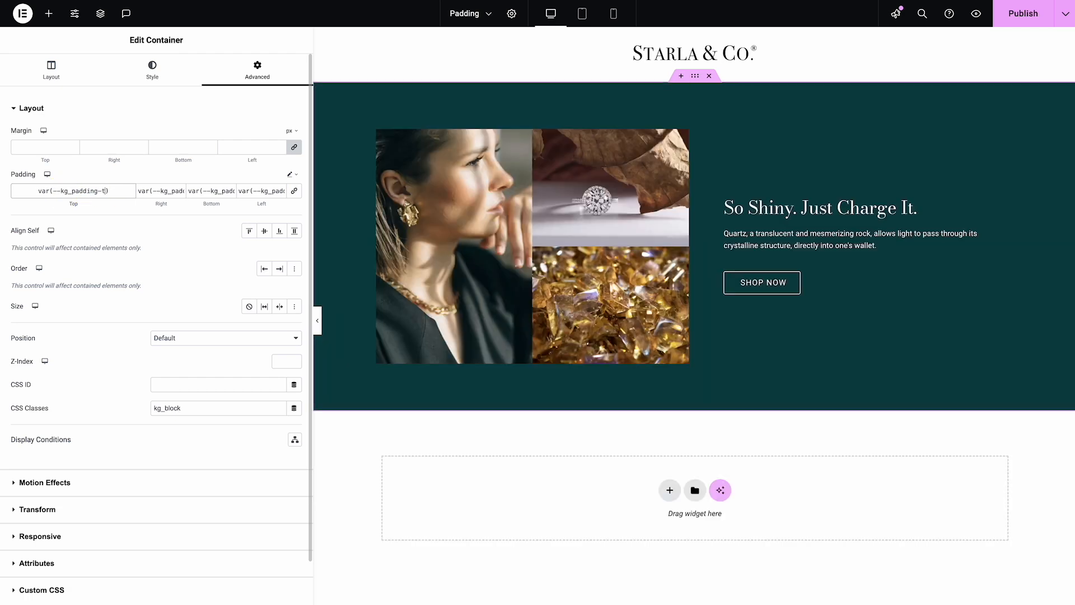
- Add an empty column-direction flexbox container below the hero and duplicate it
{"action": "left_click", "coordinate": [670, 491]}
{"action": "left_click", "coordinate": [654, 516]}
{"action": "left_click", "coordinate": [552, 519]}
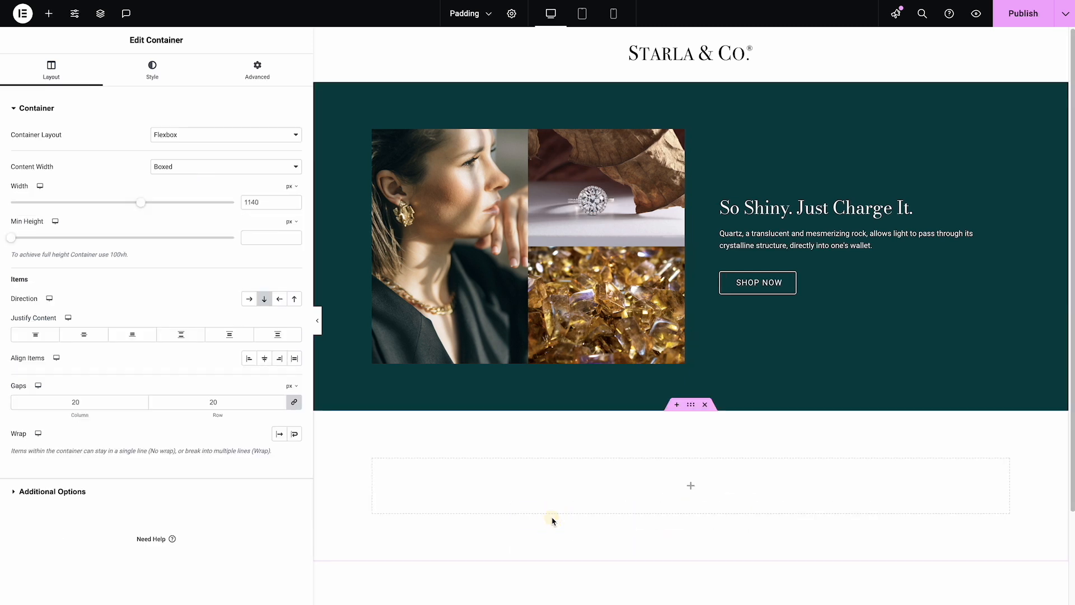
{"action": "left_click", "coordinate": [263, 78]}
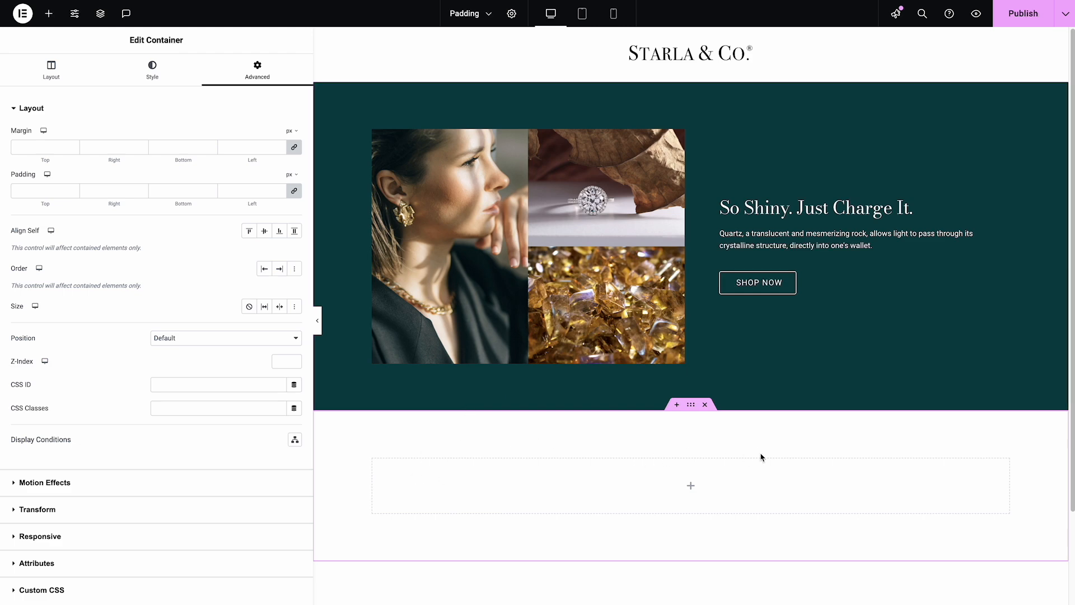
{"action": "right_click", "coordinate": [690, 405]}
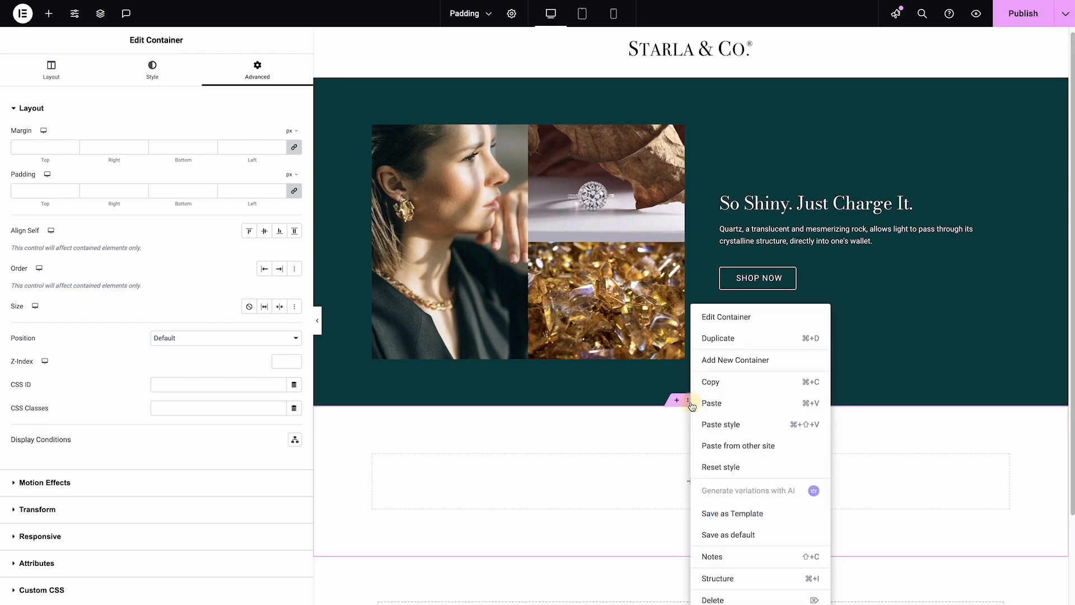
{"action": "left_click", "coordinate": [719, 339]}
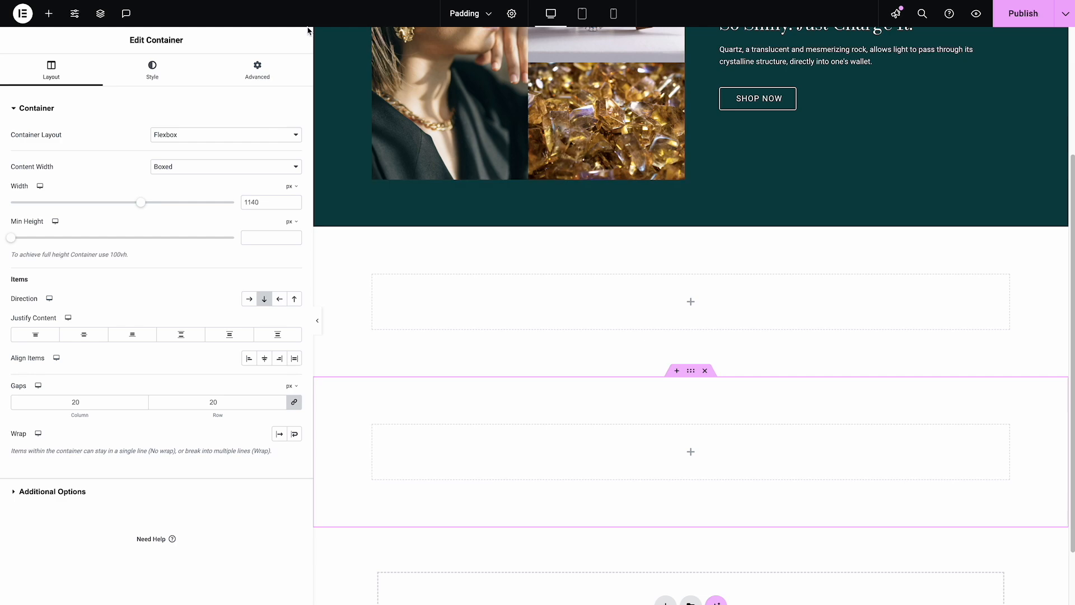
- Place an image widget in each of the two new containers and set their boxed width to 800 px
{"action": "left_click", "coordinate": [49, 14]}
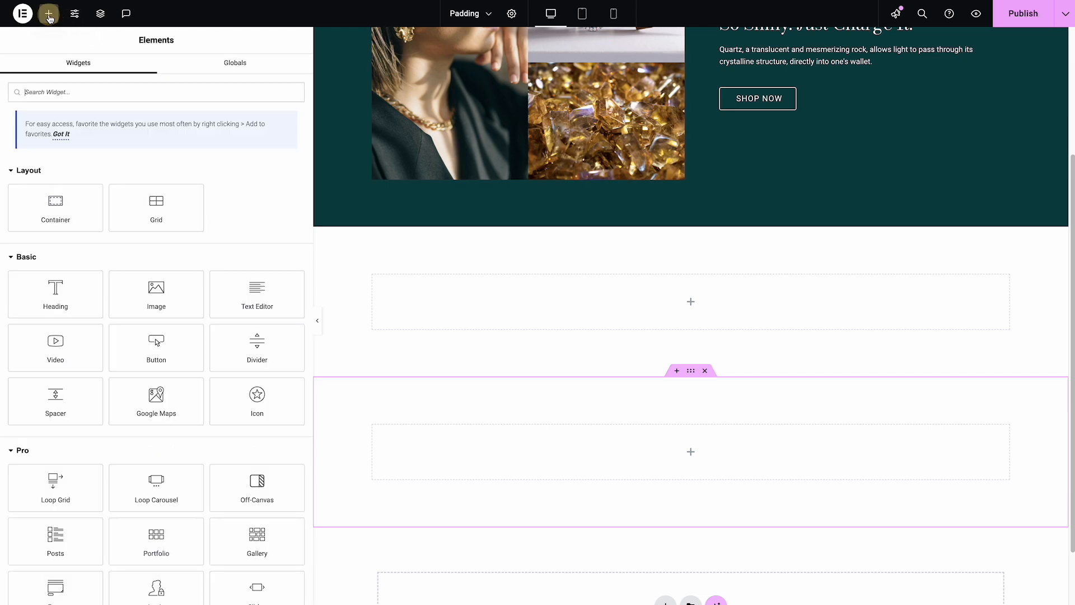
{"action": "left_click_drag", "start_coordinate": [156, 288], "coordinate": [476, 319]}
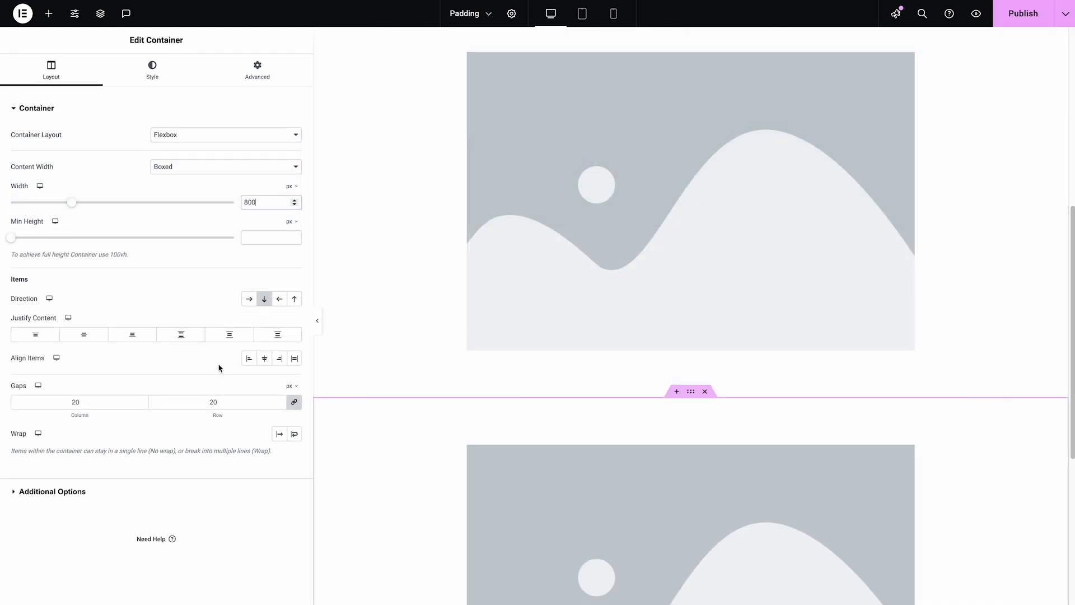
{"action": "left_click", "coordinate": [317, 320]}
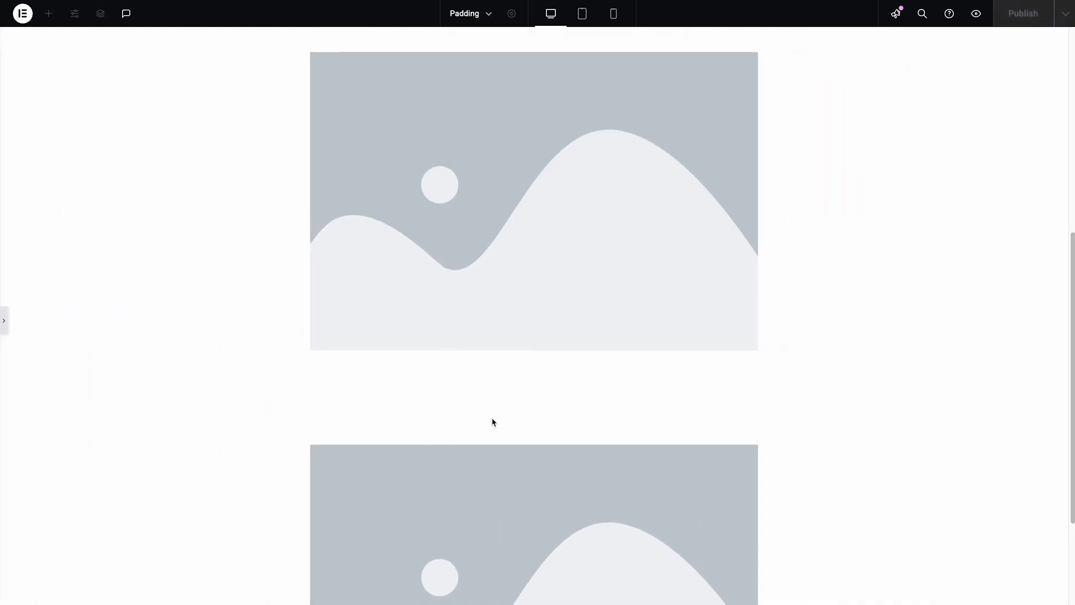
{"action": "scroll", "coordinate": [335, 329], "scroll_direction": "up", "scroll_amount": 3}
{"action": "scroll", "coordinate": [334, 333], "scroll_direction": "down", "scroll_amount": 3}
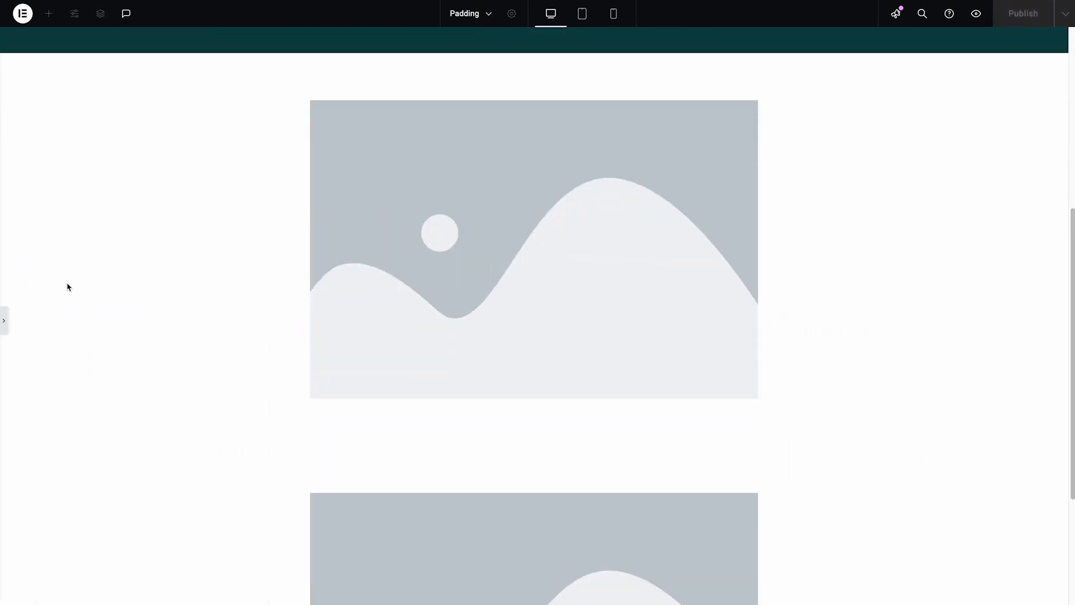
{"action": "left_click", "coordinate": [7, 318]}
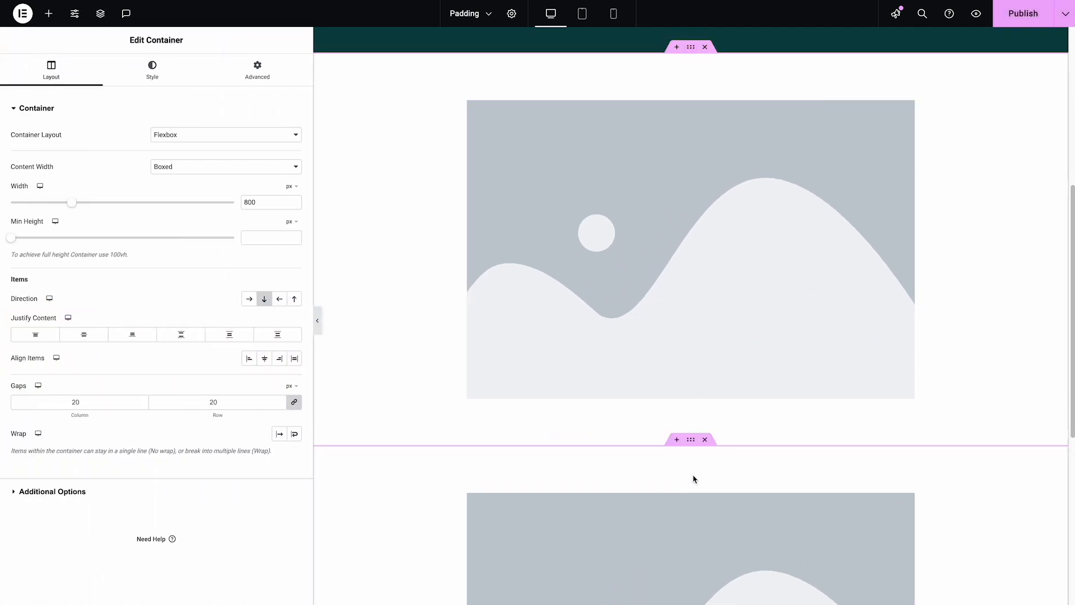
- Set the upper image container's padding to 0 px on all sides and unlink the values
{"action": "left_click", "coordinate": [259, 72]}
{"action": "left_click", "coordinate": [252, 190]}
{"action": "left_click", "coordinate": [175, 192]}
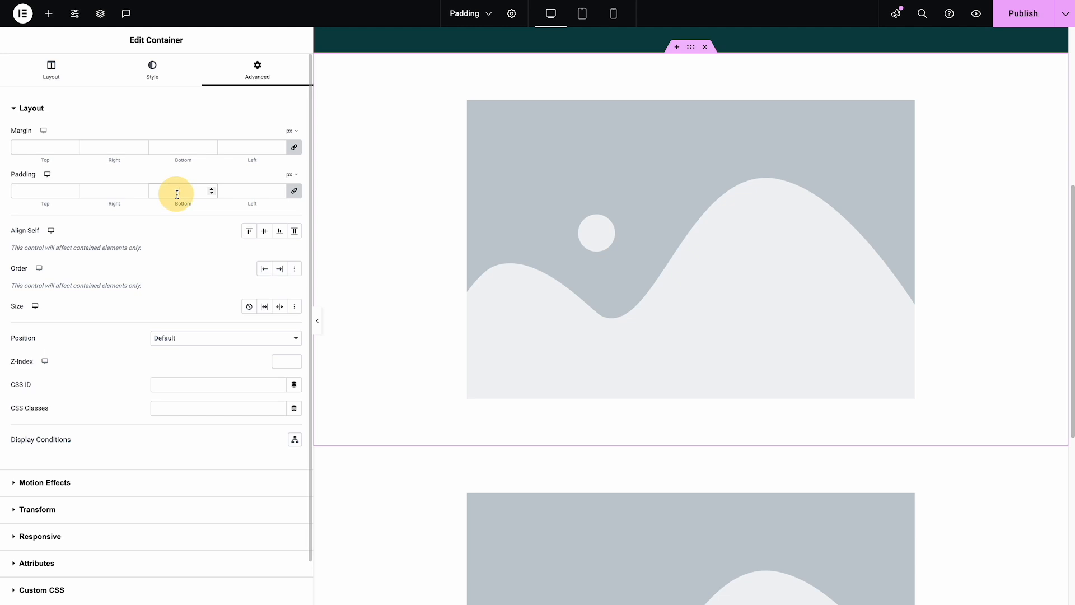
{"action": "type", "text": "0"}
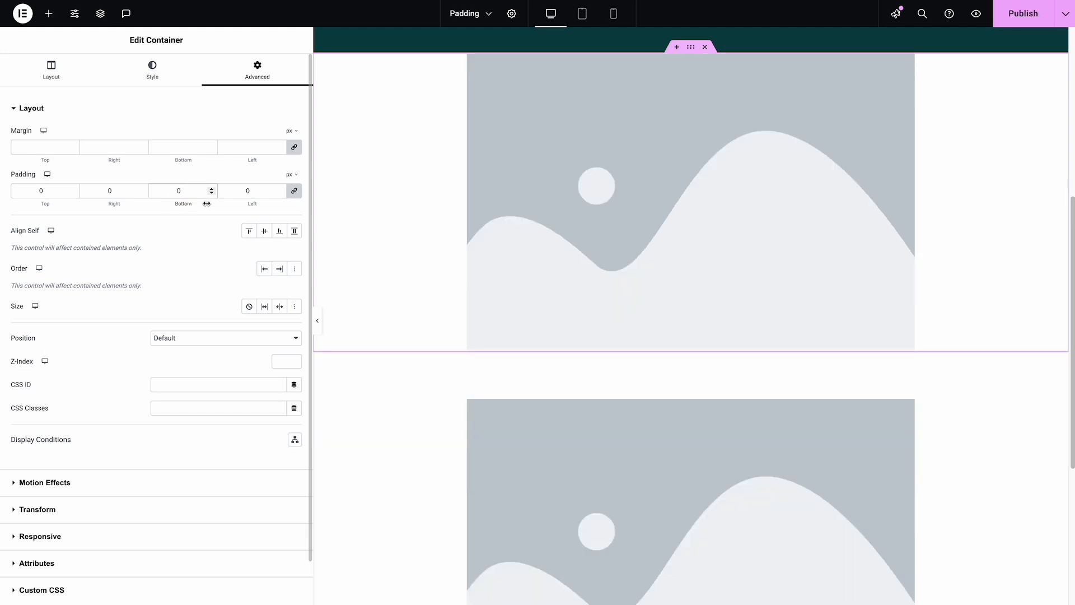
{"action": "left_click", "coordinate": [298, 193]}
{"action": "left_click", "coordinate": [297, 195]}
{"action": "left_click", "coordinate": [270, 191]}
{"action": "key", "text": "BackSpace"}
{"action": "type", "text": "0"}
{"action": "scroll", "coordinate": [588, 291], "scroll_direction": "up", "scroll_amount": 3}
{"action": "scroll", "coordinate": [619, 294], "scroll_direction": "down", "scroll_amount": 1}
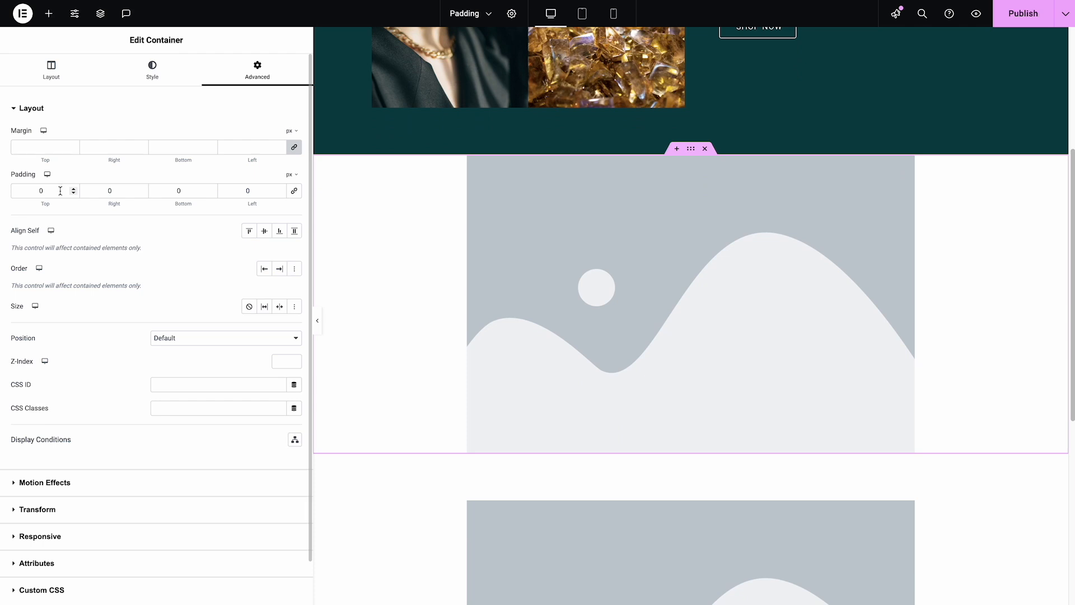
- Set the upper image container's desktop top, right and left padding to 84 px each
{"action": "left_click", "coordinate": [37, 188]}
{"action": "type", "text": "84"}
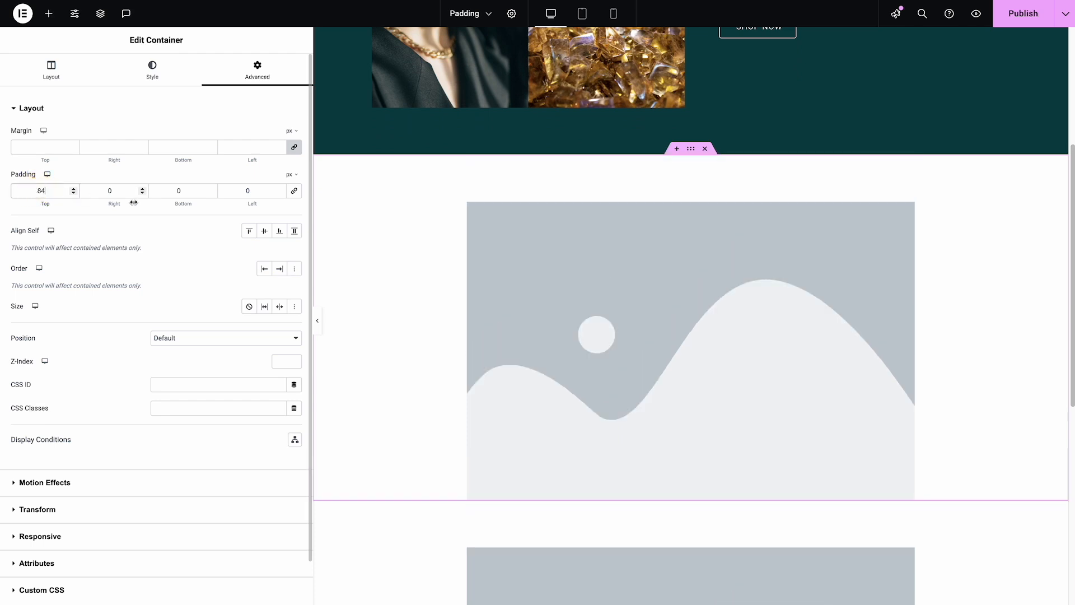
{"action": "left_click", "coordinate": [92, 190]}
{"action": "type", "text": "84"}
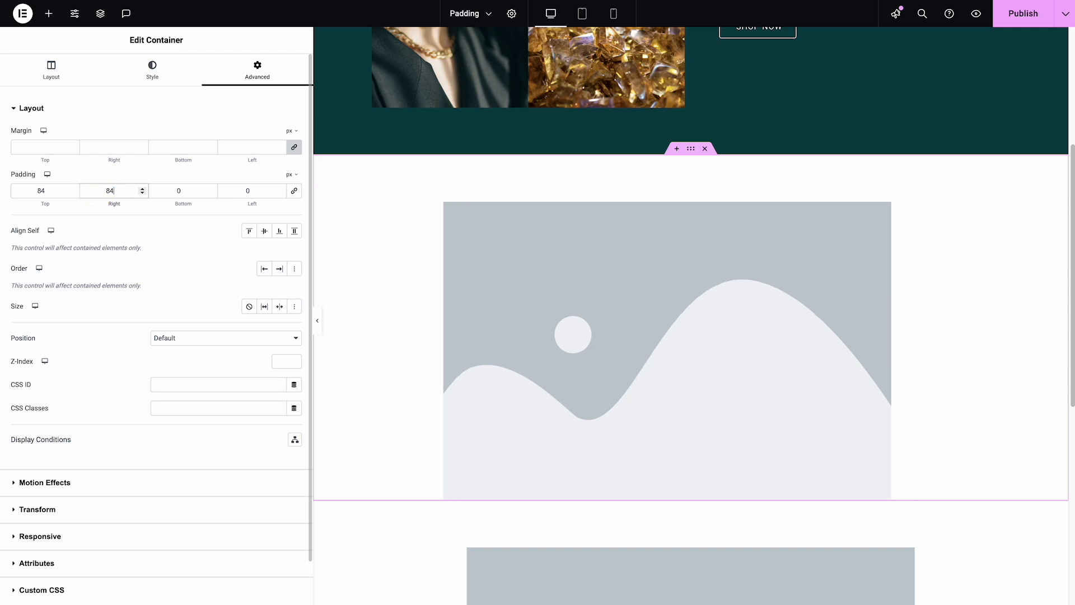
{"action": "left_click", "coordinate": [224, 191]}
{"action": "type", "text": "84"}
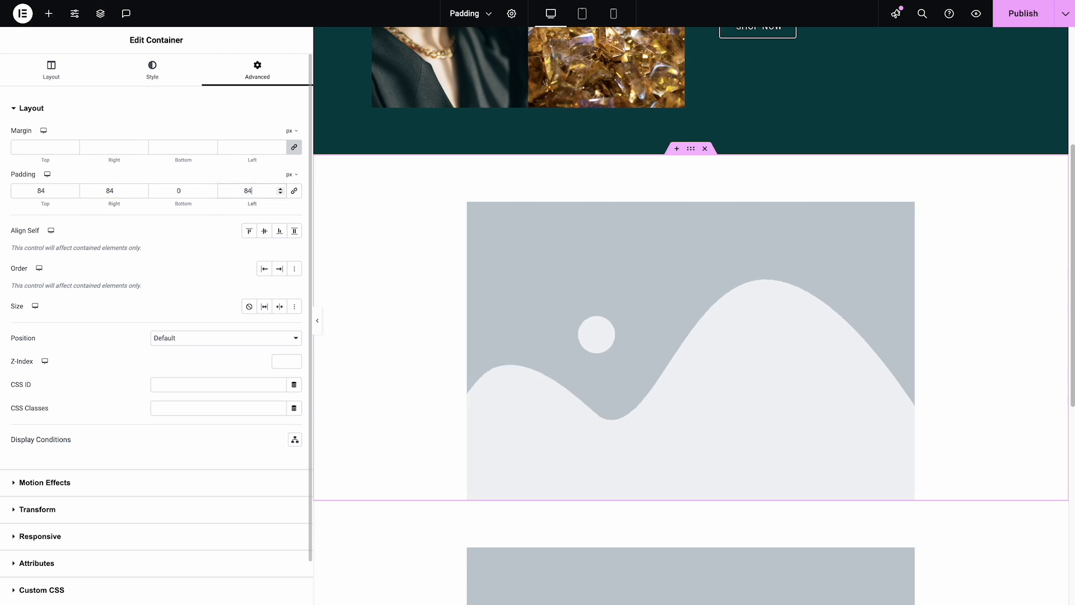
- Set the upper image container's tablet portrait padding to 60 px on all sides and check the mobile view
{"action": "left_click", "coordinate": [582, 14]}
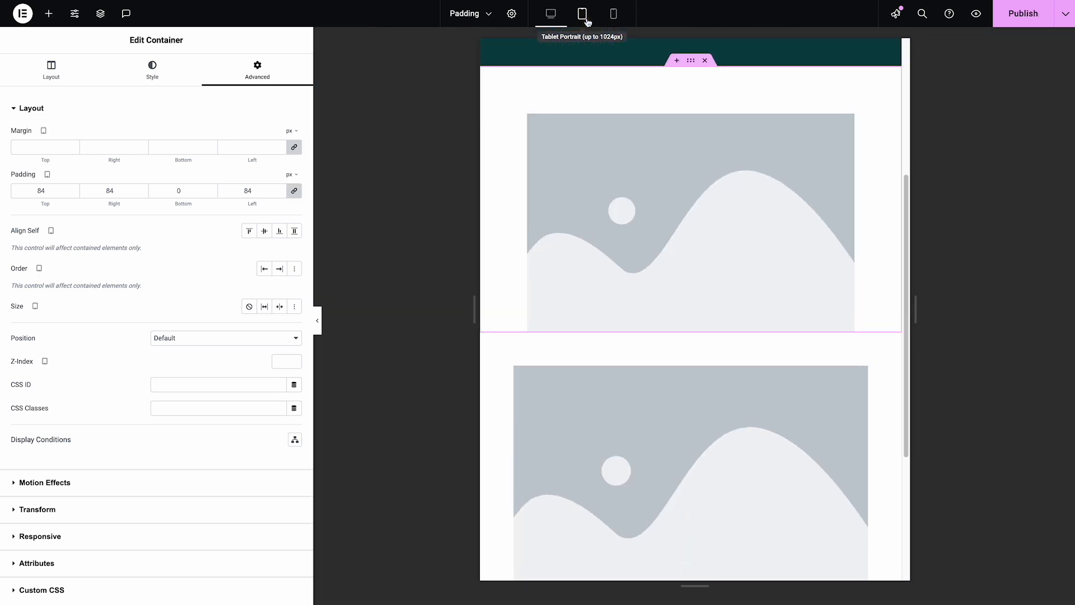
{"action": "left_click", "coordinate": [271, 195]}
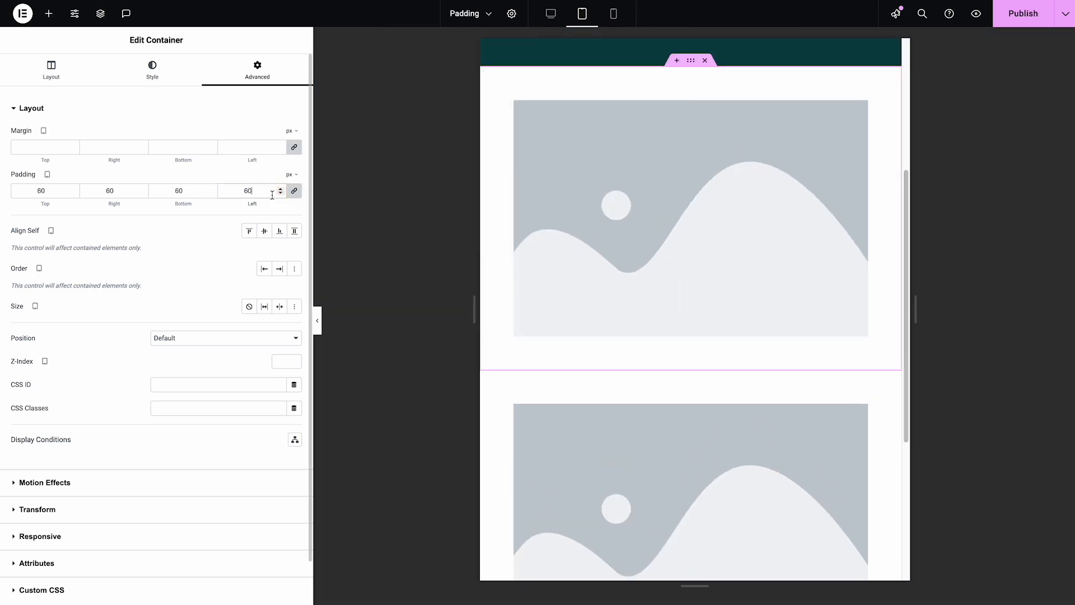
{"action": "left_click", "coordinate": [613, 13]}
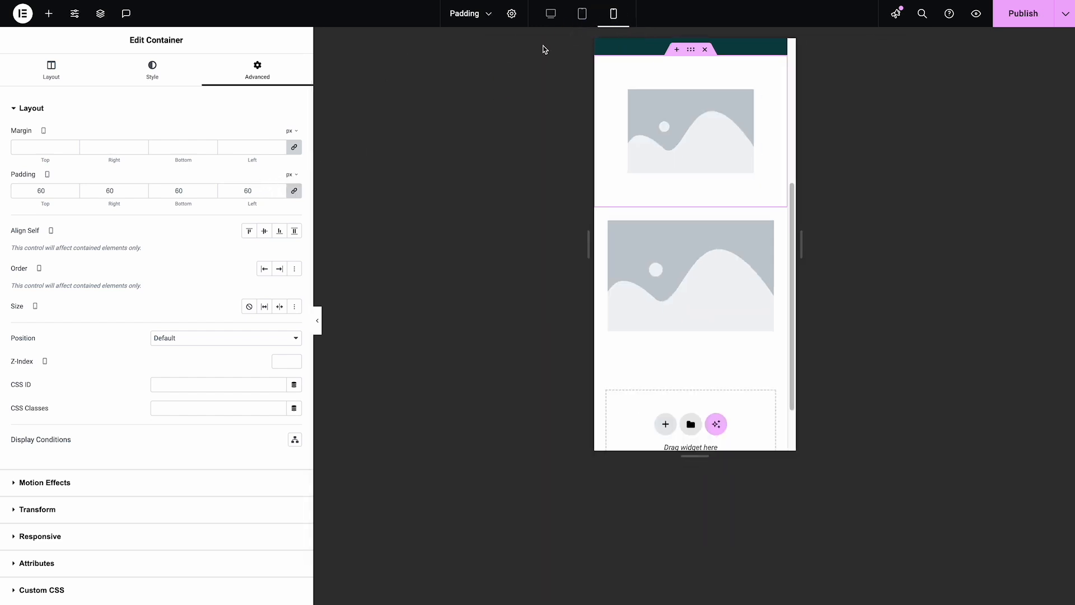
- Return to desktop view and delete both image containers below the hero
{"action": "left_click", "coordinate": [551, 14]}
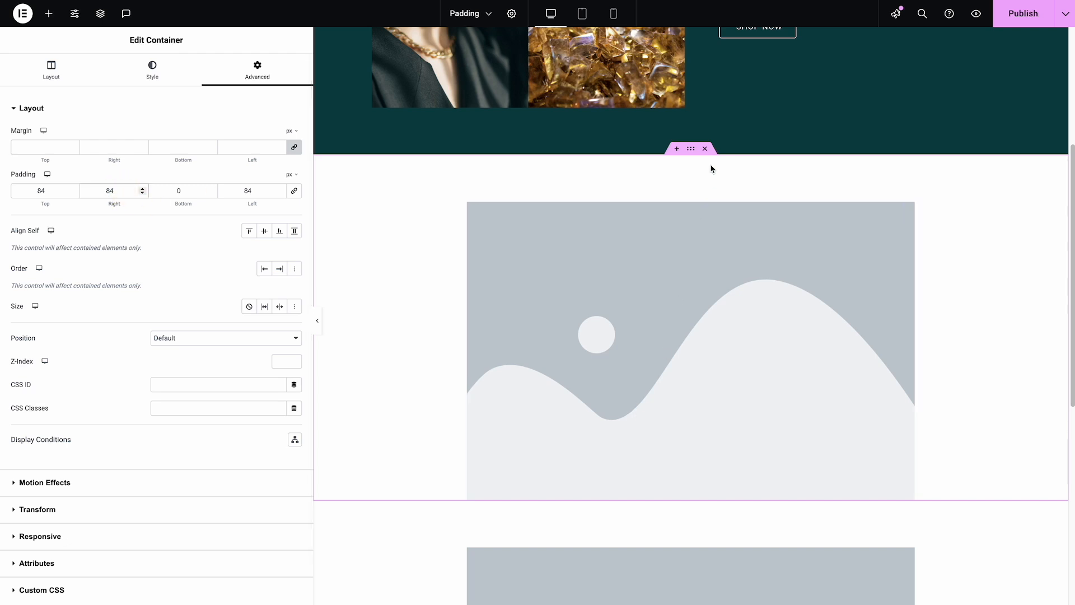
{"action": "left_click", "coordinate": [705, 149]}
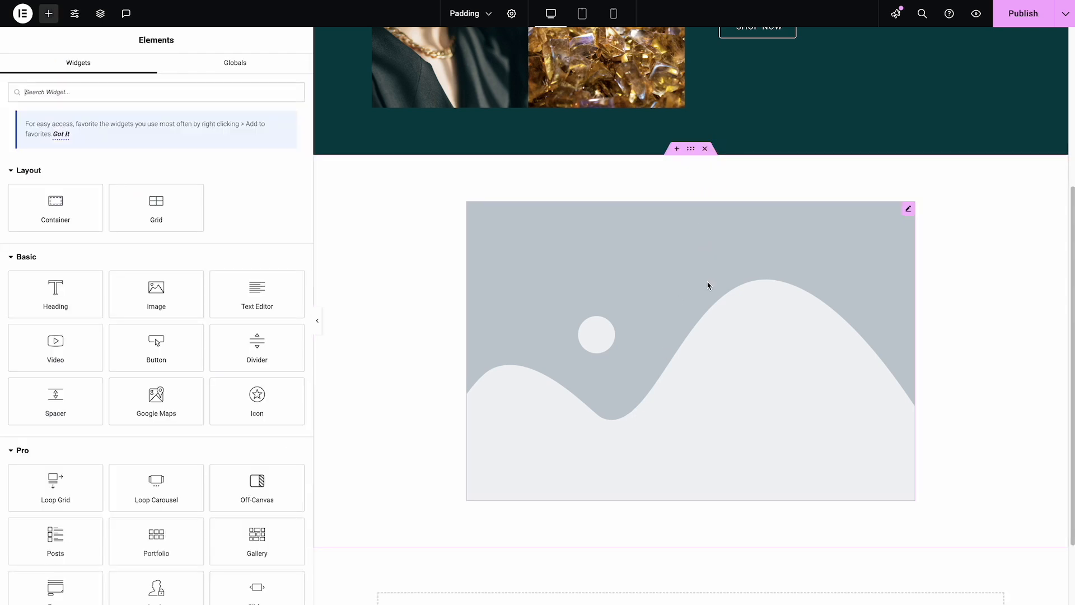
{"action": "left_click", "coordinate": [707, 150]}
- Duplicate the dark green hero container
{"action": "left_click", "coordinate": [695, 76]}
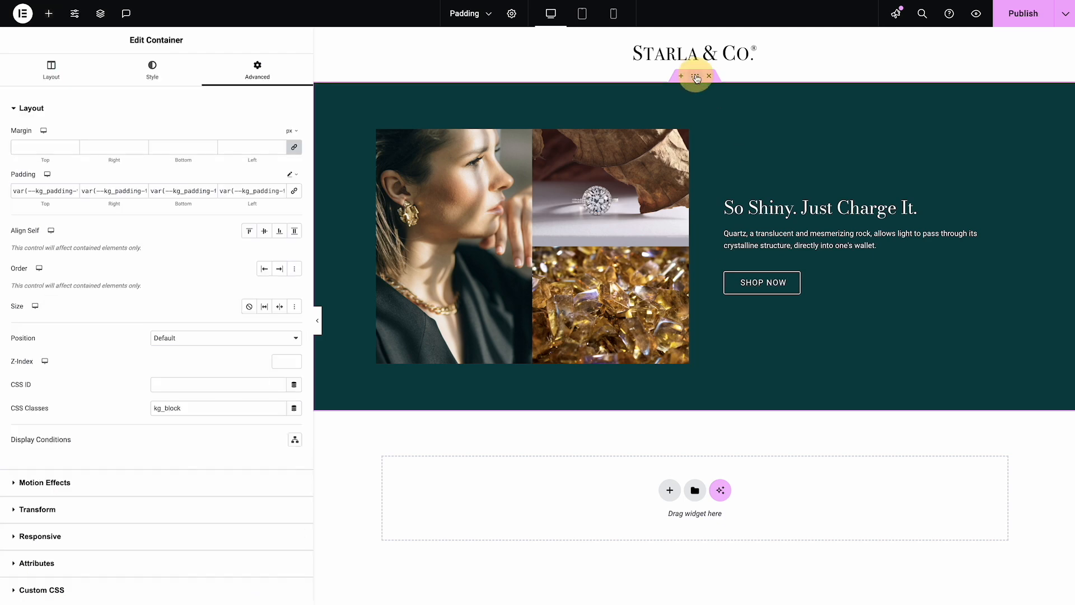
{"action": "right_click", "coordinate": [696, 76]}
{"action": "left_click", "coordinate": [722, 109]}
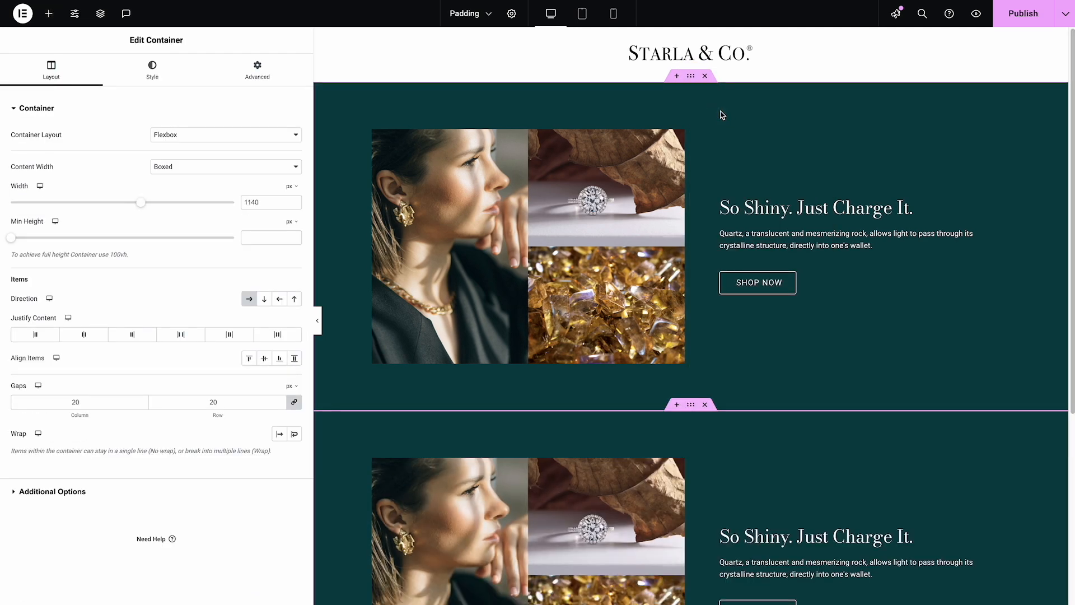
- Restyle the hero copy with a white background and dark text, and duplicate it below
{"action": "left_click", "coordinate": [152, 70]}
{"action": "left_click", "coordinate": [251, 159]}
{"action": "scroll", "coordinate": [710, 319], "scroll_direction": "down", "scroll_amount": 3}
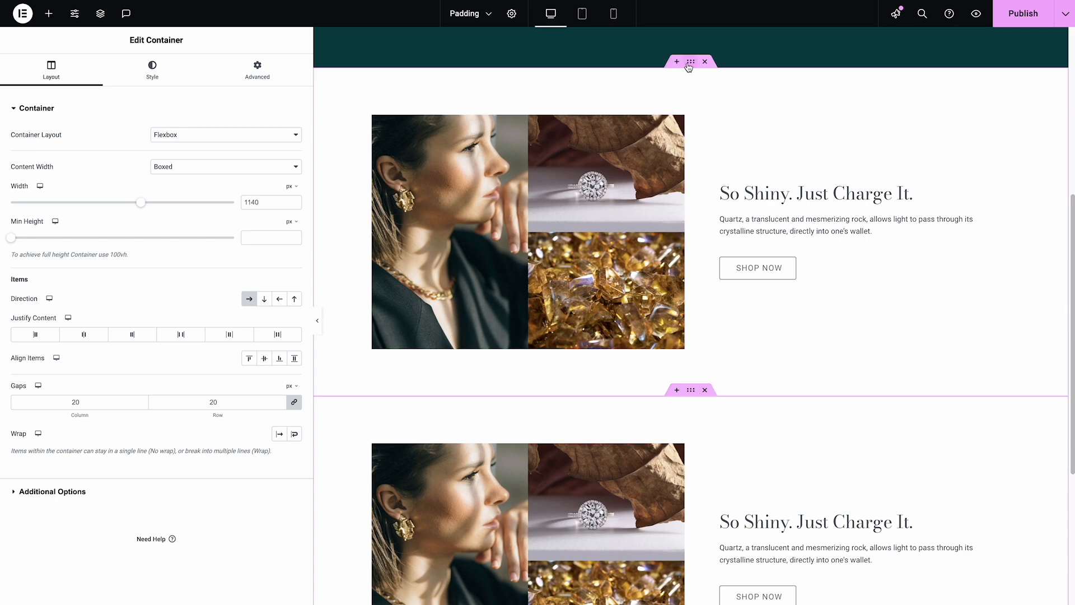
- Set the bottom padding of the upper white hero copy to 0
{"action": "left_click", "coordinate": [257, 70]}
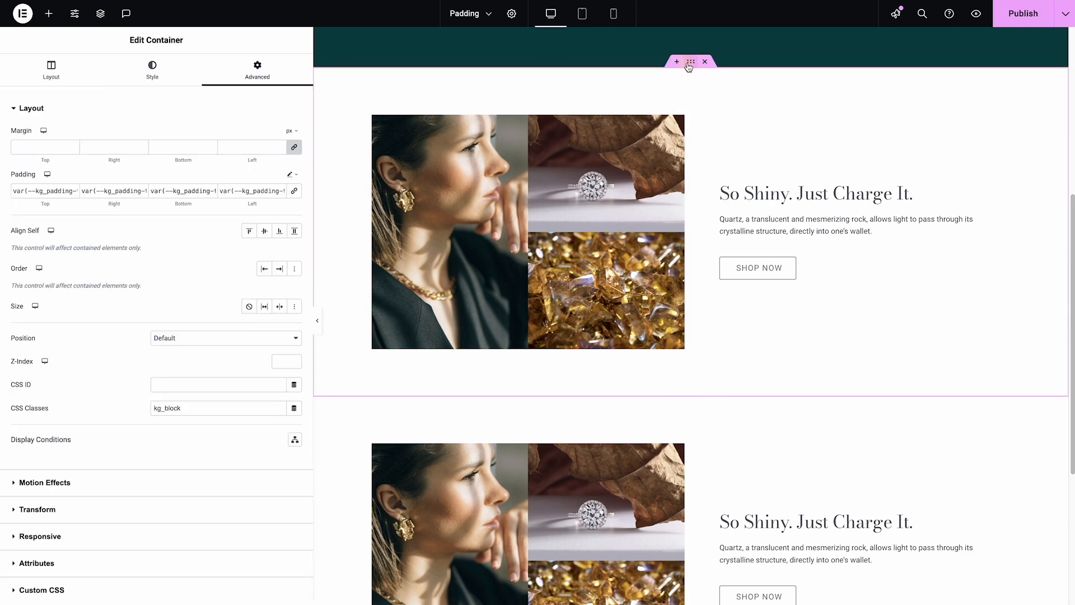
{"action": "left_click", "coordinate": [172, 194]}
{"action": "triple_click", "coordinate": [189, 193]}
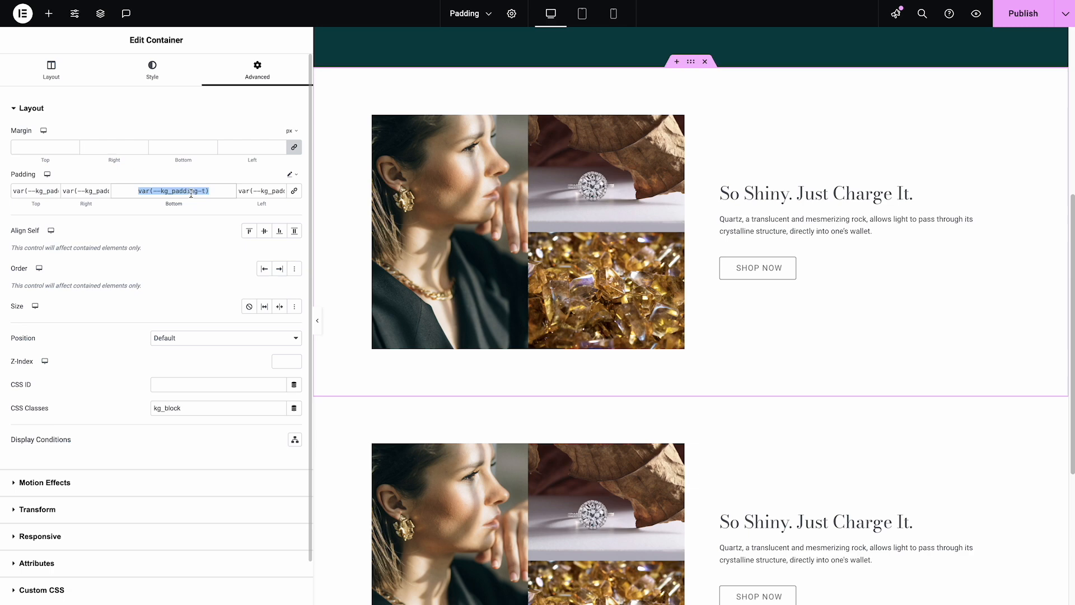
{"action": "type", "text": "0"}
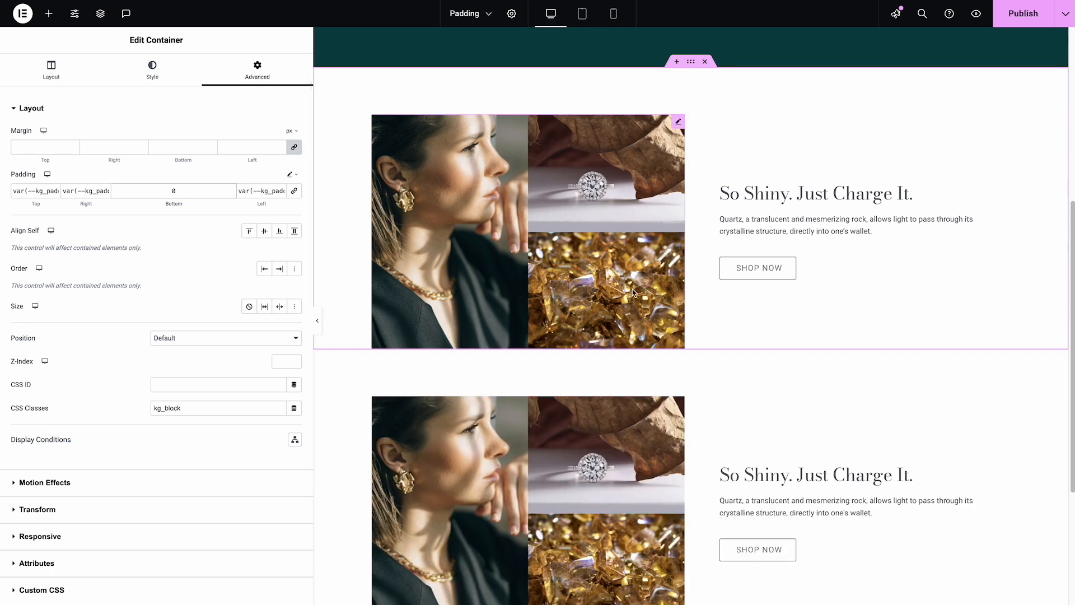
- Restore the upper white hero copy's bottom padding to var(--kg_padding-t)
{"action": "scroll", "coordinate": [807, 355], "scroll_direction": "down", "scroll_amount": 2}
{"action": "key", "text": "ctrl+z"}
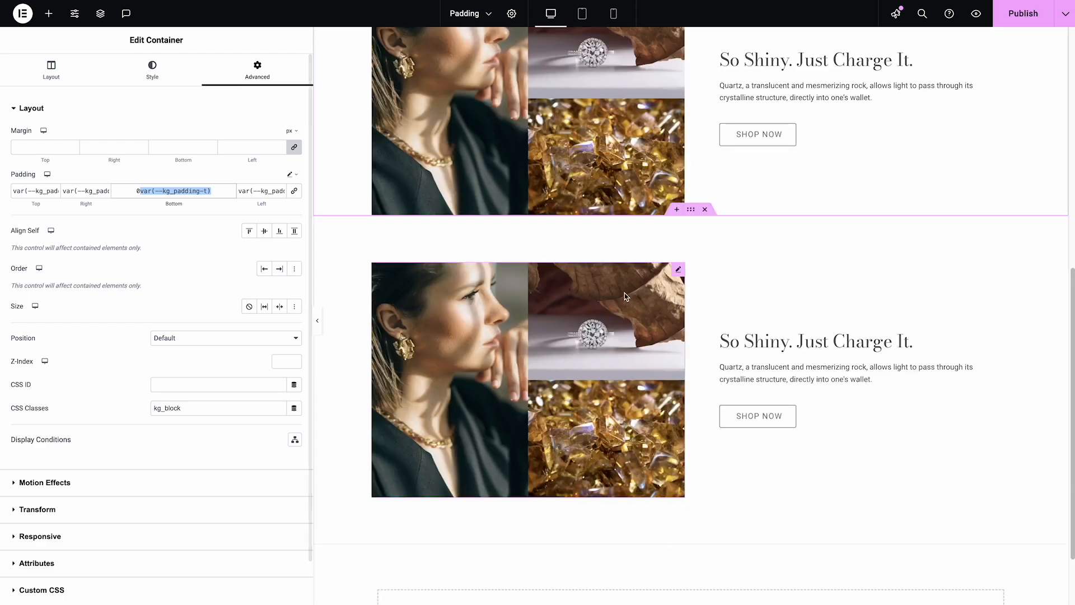
{"action": "left_click", "coordinate": [138, 192]}
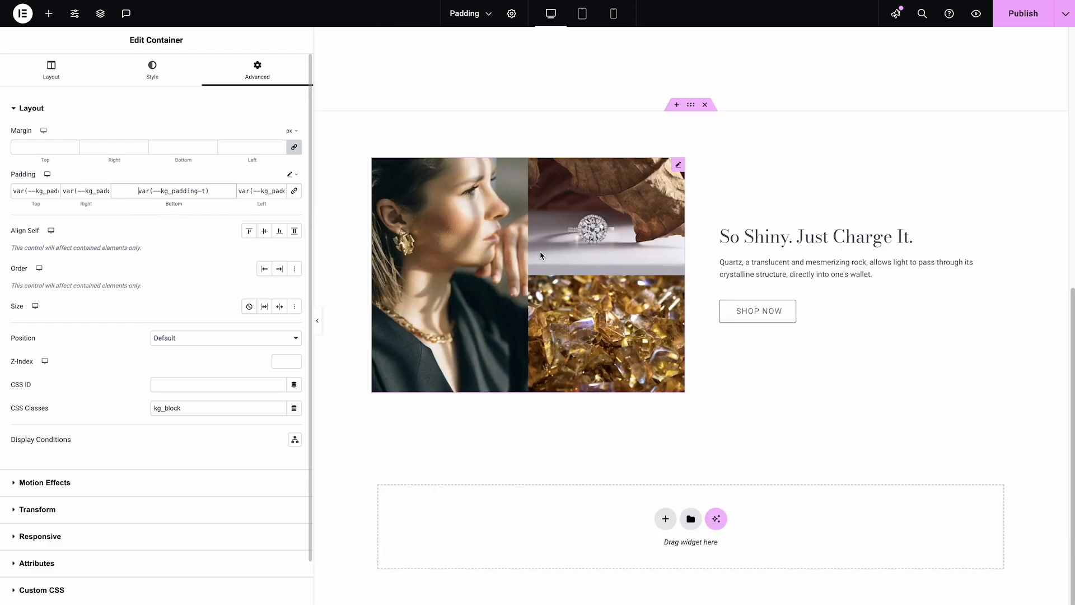
- Set the top padding of the lower white hero container to 0
{"action": "left_click", "coordinate": [691, 256]}
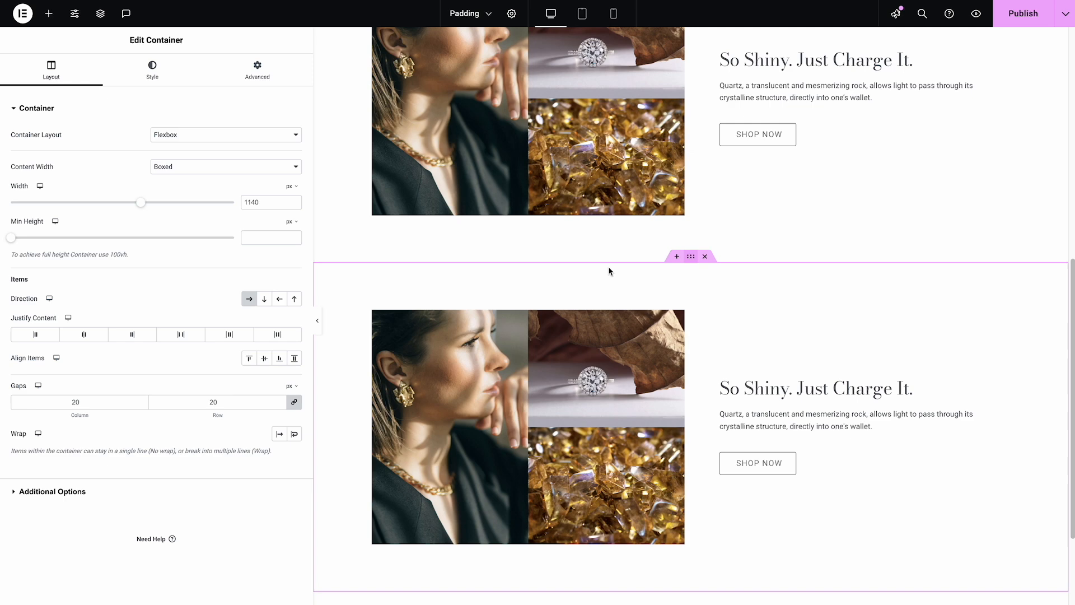
{"action": "left_click", "coordinate": [289, 80]}
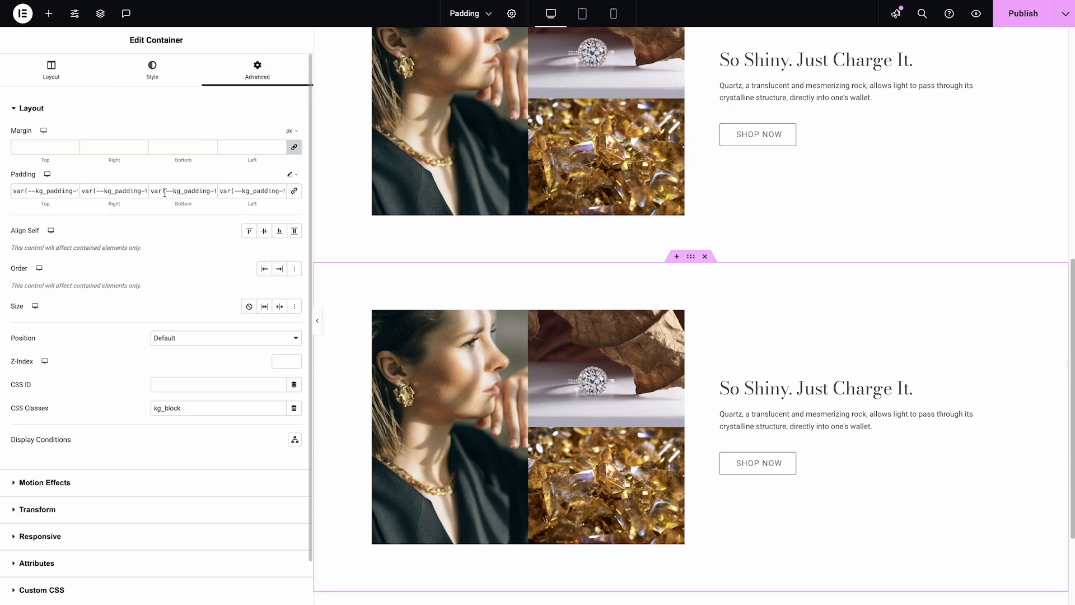
{"action": "triple_click", "coordinate": [51, 193]}
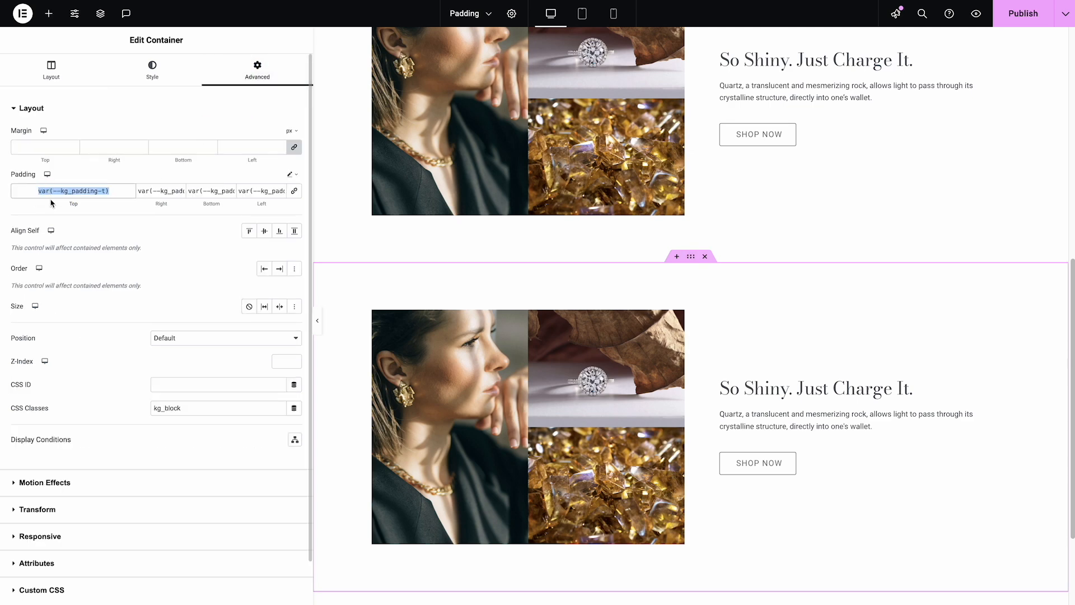
{"action": "type", "text": "0"}
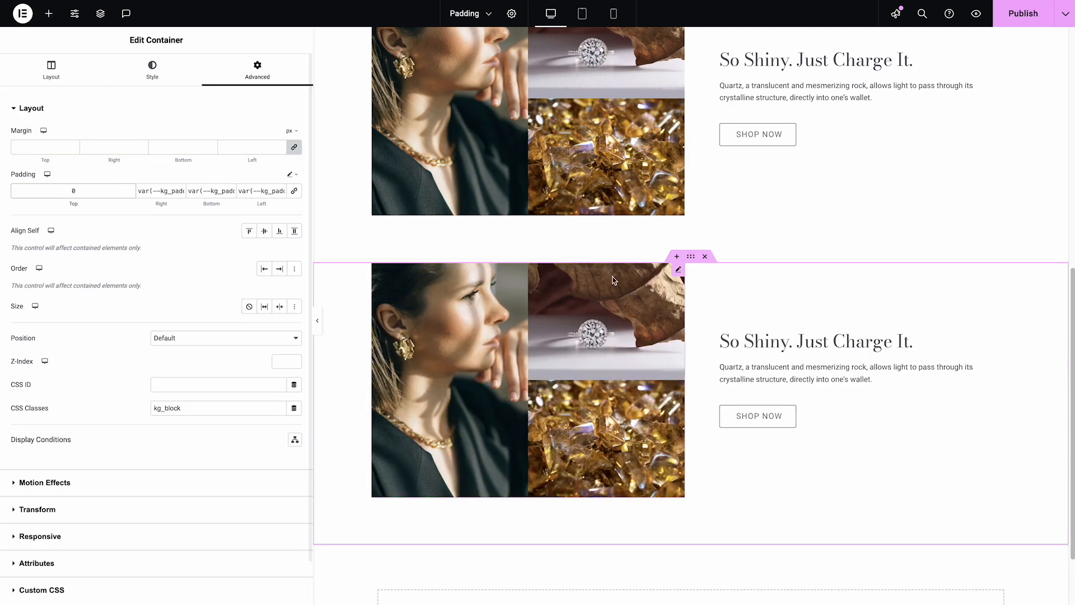
- Preview the page at tablet size and examine the spacing between the stacked hero sections
{"action": "left_click", "coordinate": [583, 14]}
{"action": "scroll", "coordinate": [722, 157], "scroll_direction": "up", "scroll_amount": 3}
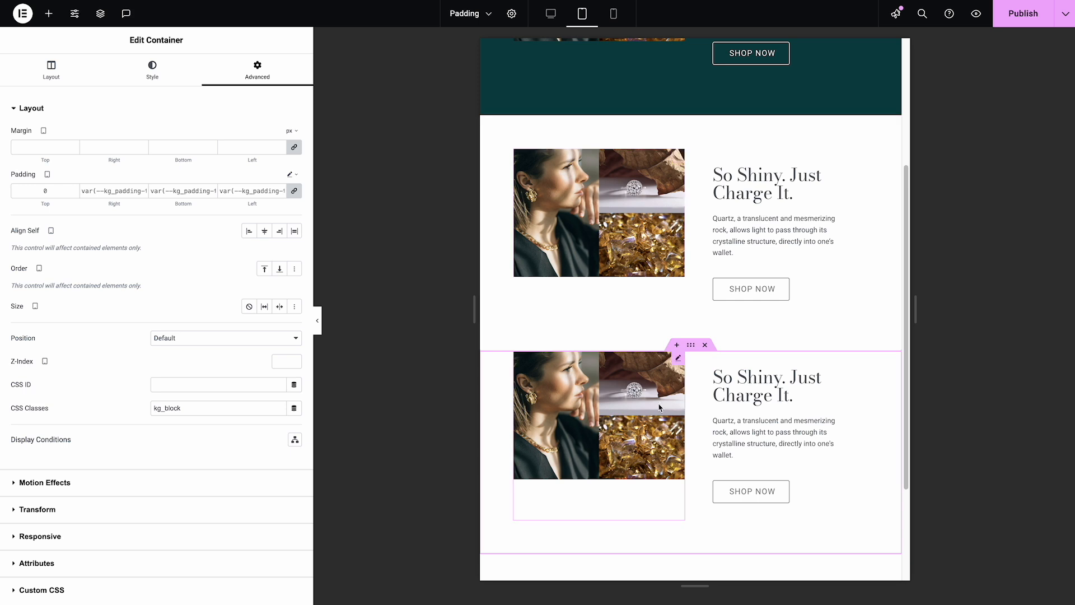
{"action": "scroll", "coordinate": [707, 340], "scroll_direction": "up", "scroll_amount": 1}
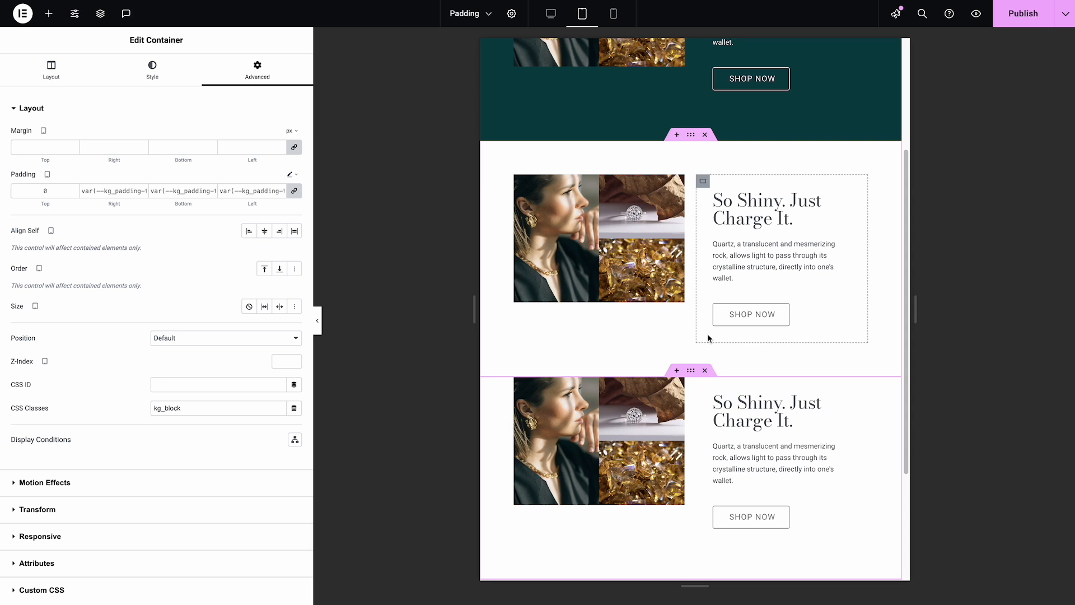
{"action": "scroll", "coordinate": [843, 246], "scroll_direction": "up", "scroll_amount": 4}
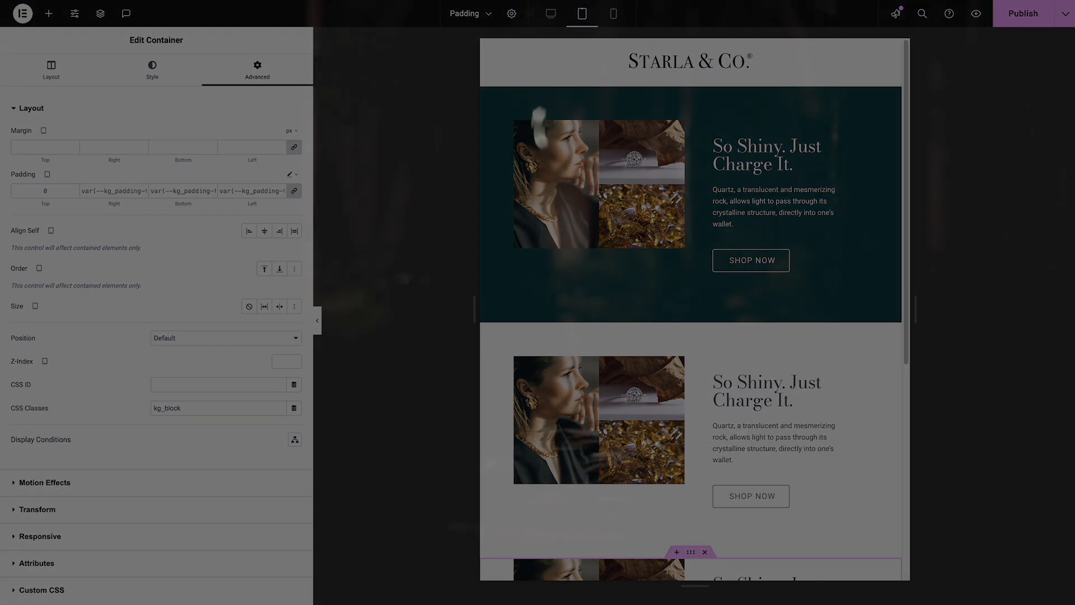